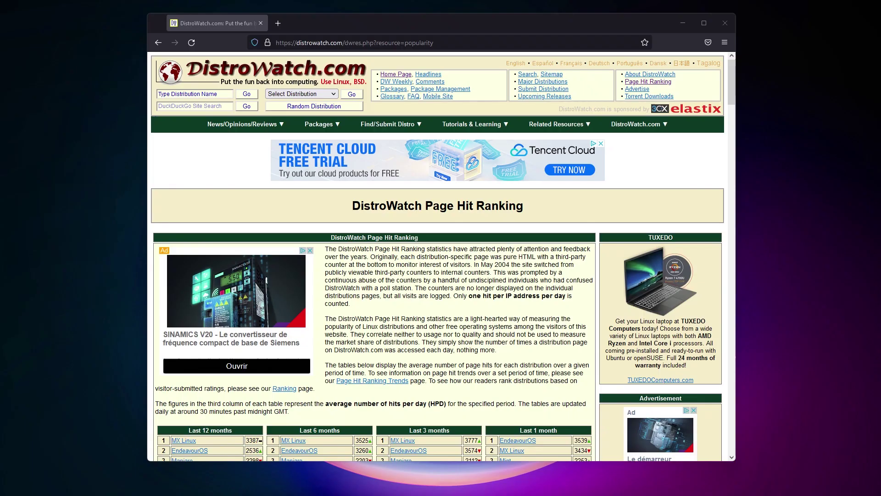
- Search Google for 'best linux distribution for beginners'
{"action": "scroll", "coordinate": [387, 208], "scroll_direction": "down", "scroll_amount": 10}
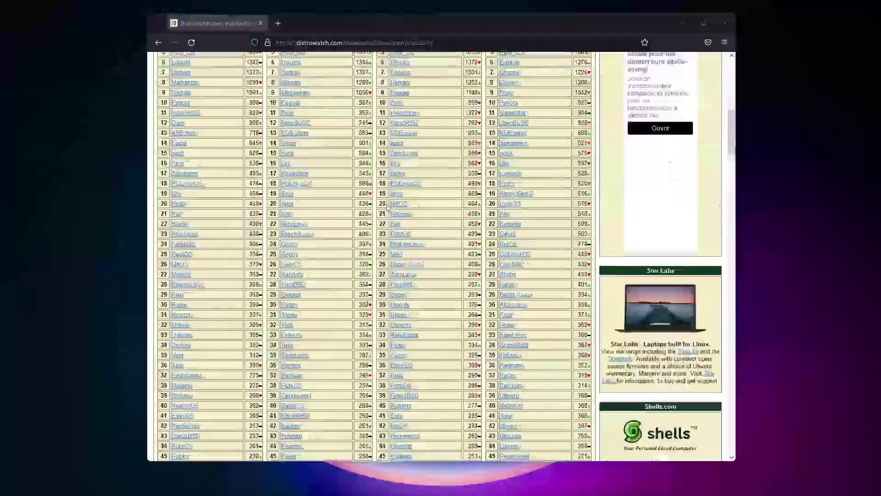
{"action": "type", "text": "best linux distribution for beginner"}
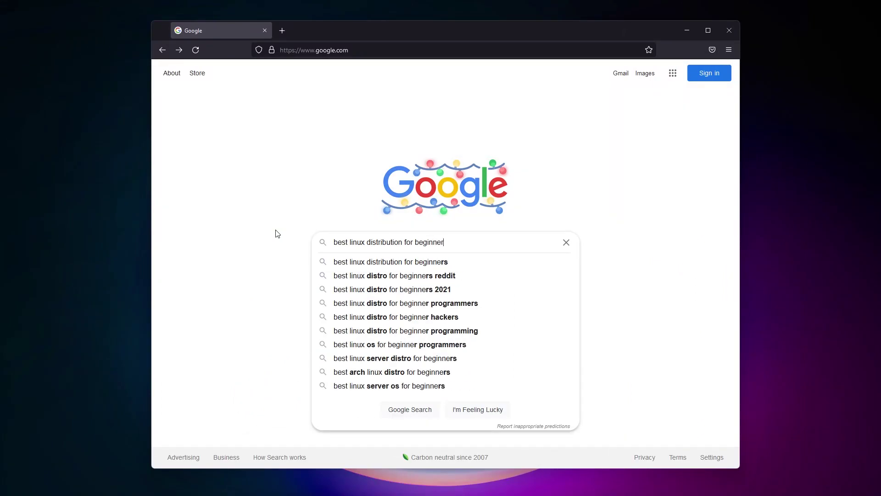
{"action": "type", "text": "s"}
{"action": "key", "text": "Return"}
- Open three result articles in background tabs, then close the It's FOSS article
{"action": "middle_click", "coordinate": [275, 155]}
{"action": "middle_click", "coordinate": [275, 329]}
{"action": "middle_click", "coordinate": [275, 386]}
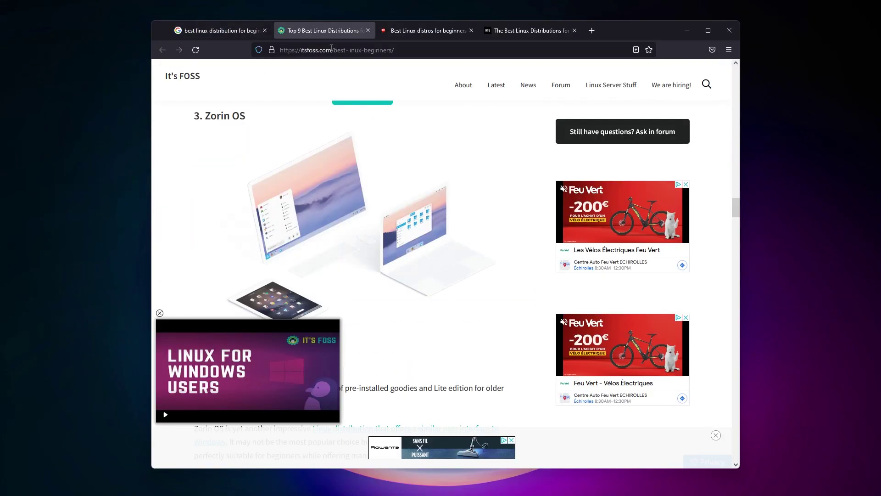
{"action": "key", "text": "ctrl+w"}
{"action": "key", "text": "ctrl+w"}
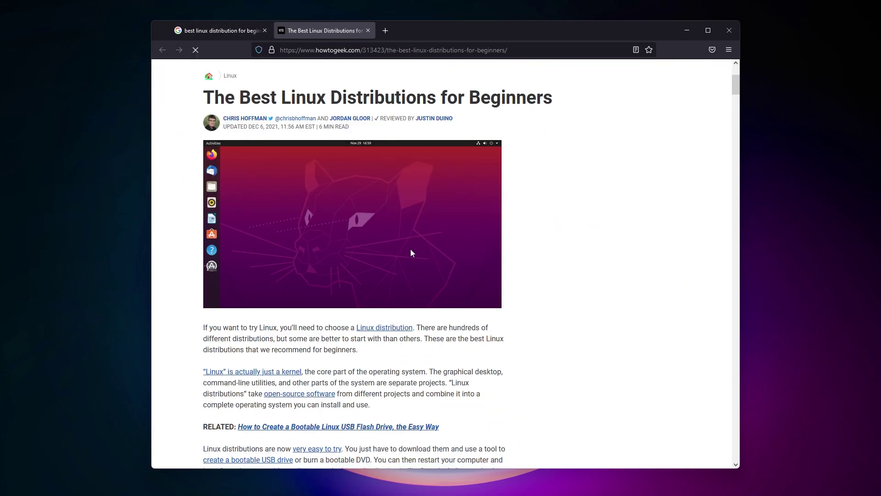
{"action": "scroll", "coordinate": [411, 253], "scroll_direction": "down", "scroll_amount": 15}
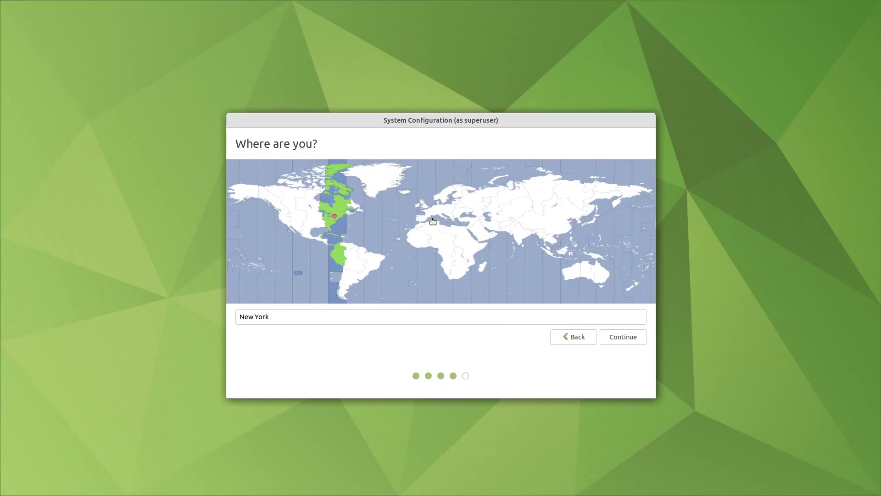
- Choose Paris on the installer's time zone map instead of New York
{"action": "left_click", "coordinate": [429, 215]}
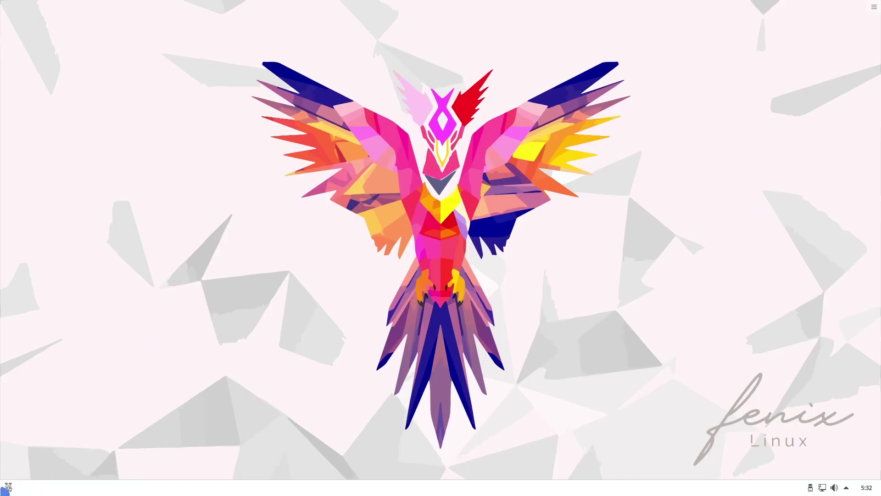
{"action": "left_click", "coordinate": [6, 488]}
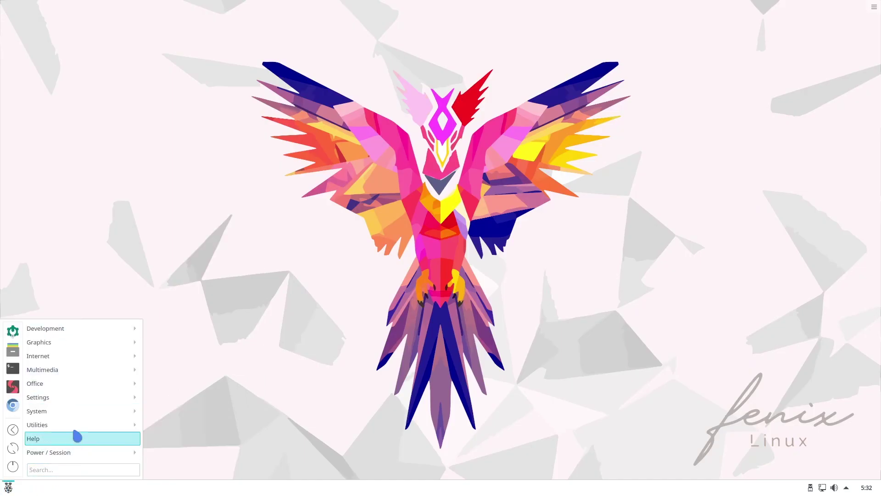
{"action": "mouse_move", "coordinate": [81, 416]}
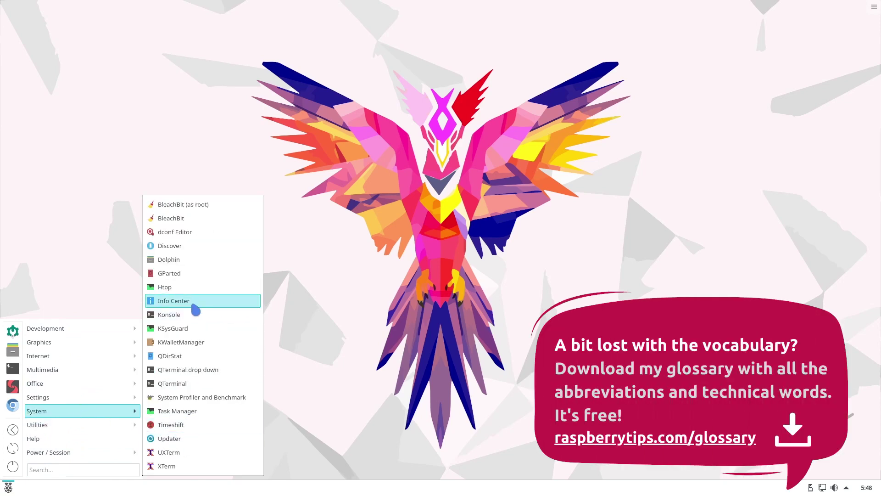
{"action": "left_click", "coordinate": [197, 301]}
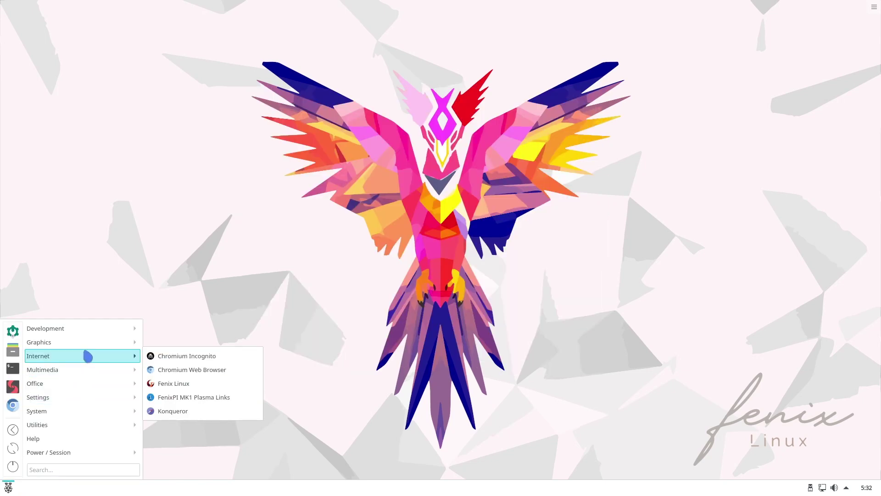
{"action": "mouse_move", "coordinate": [102, 341]}
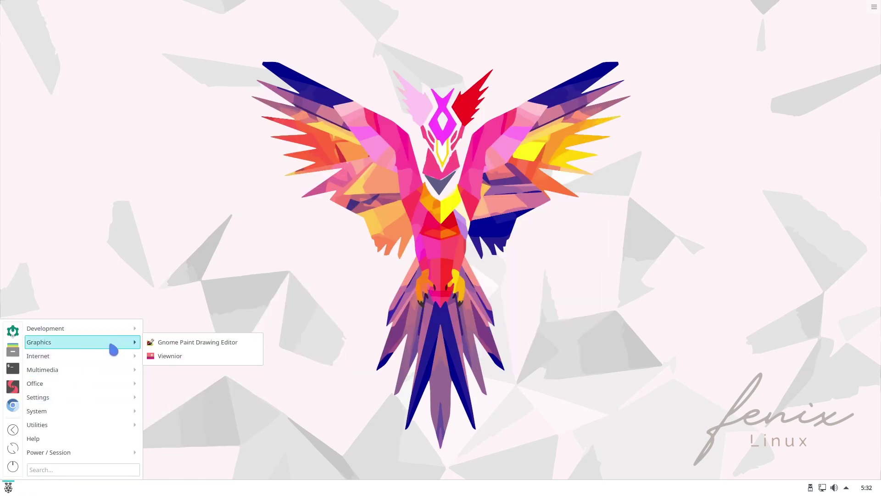
{"action": "mouse_move", "coordinate": [115, 359]}
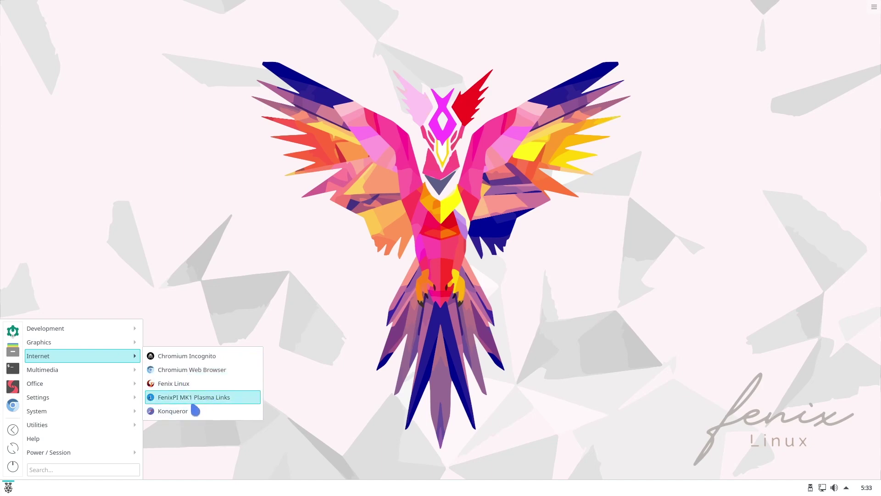
{"action": "mouse_move", "coordinate": [98, 371]}
{"action": "mouse_move", "coordinate": [107, 391]}
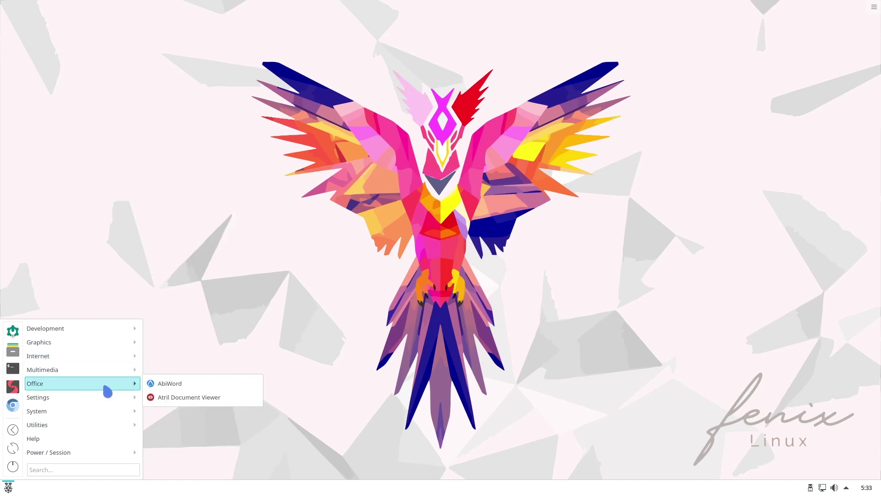
{"action": "mouse_move", "coordinate": [107, 410]}
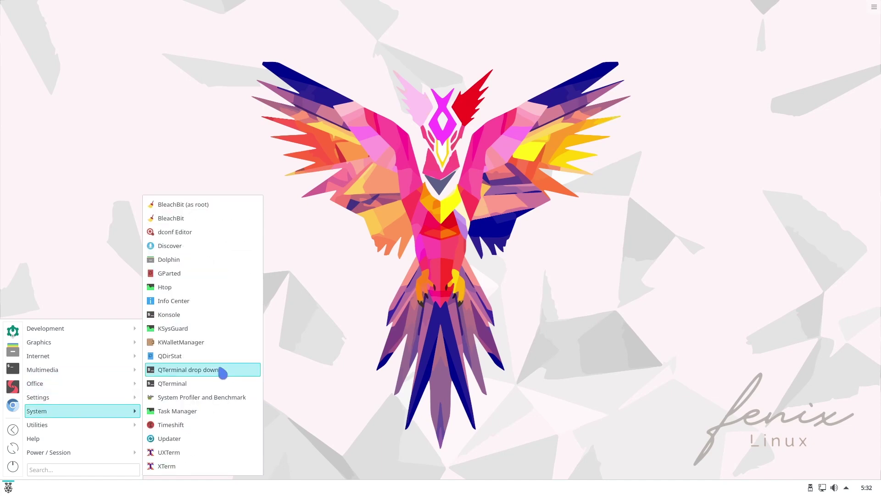
{"action": "left_click", "coordinate": [179, 219]}
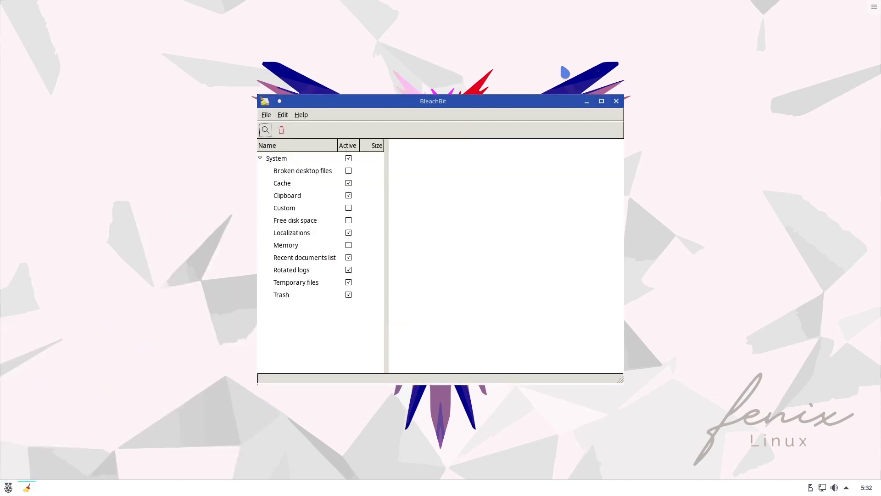
{"action": "left_click", "coordinate": [616, 101]}
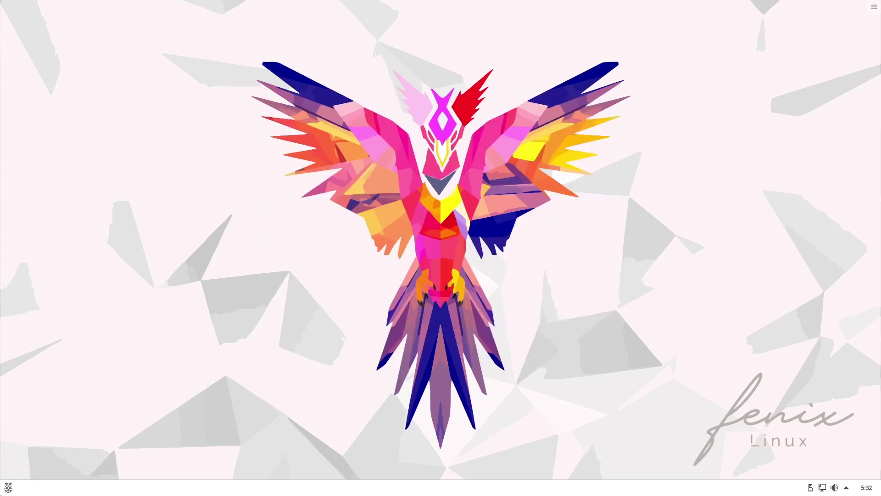
- Open System Settings, search 'key', and show the Input Devices keyboard Layouts tab
{"action": "left_click", "coordinate": [10, 490]}
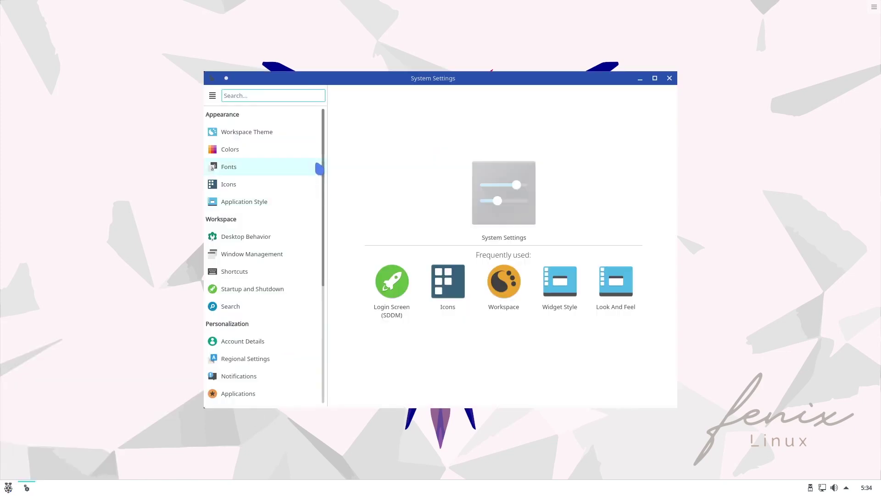
{"action": "left_click", "coordinate": [270, 132]}
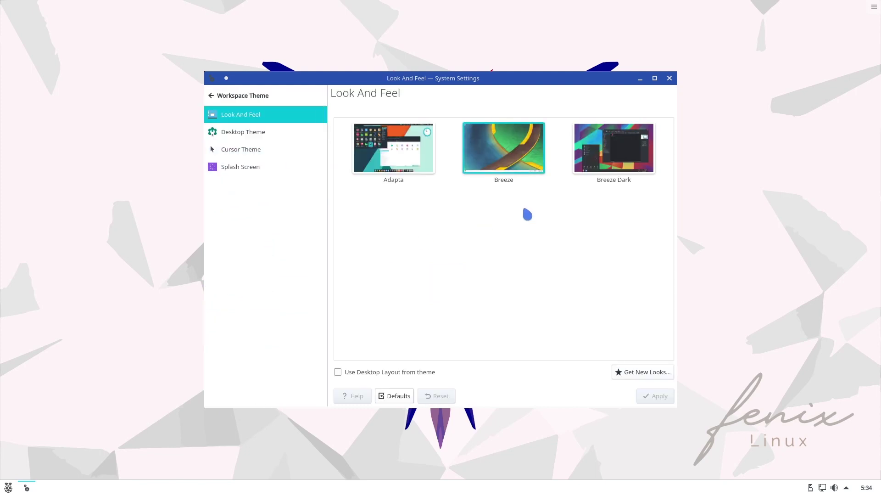
{"action": "left_click", "coordinate": [212, 96]}
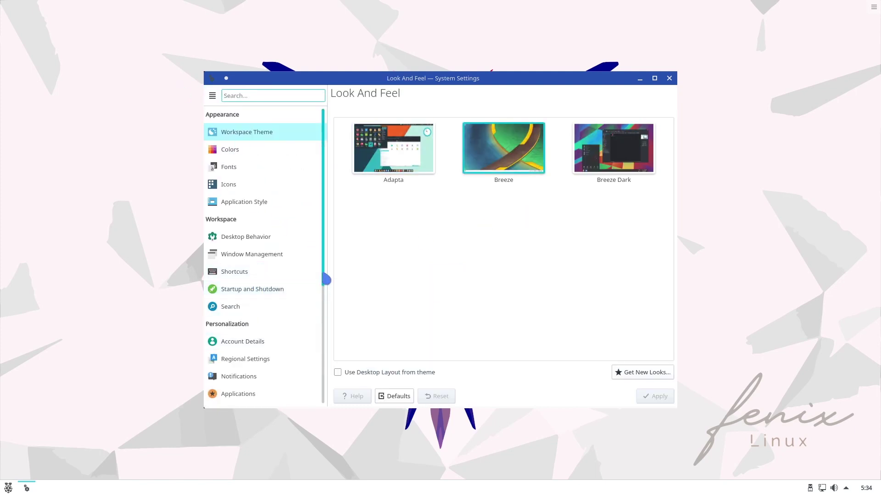
{"action": "left_click_drag", "start_coordinate": [324, 279], "coordinate": [324, 399]}
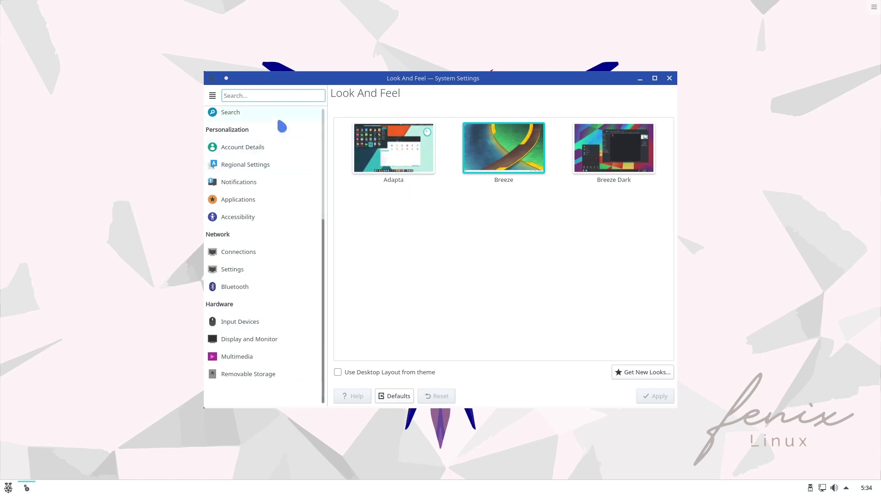
{"action": "type", "text": "key"}
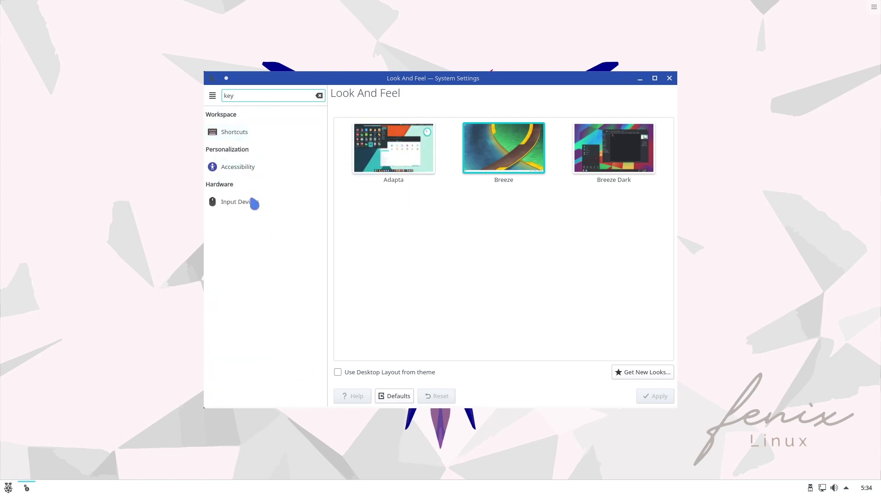
{"action": "left_click", "coordinate": [250, 201]}
{"action": "left_click", "coordinate": [389, 115]}
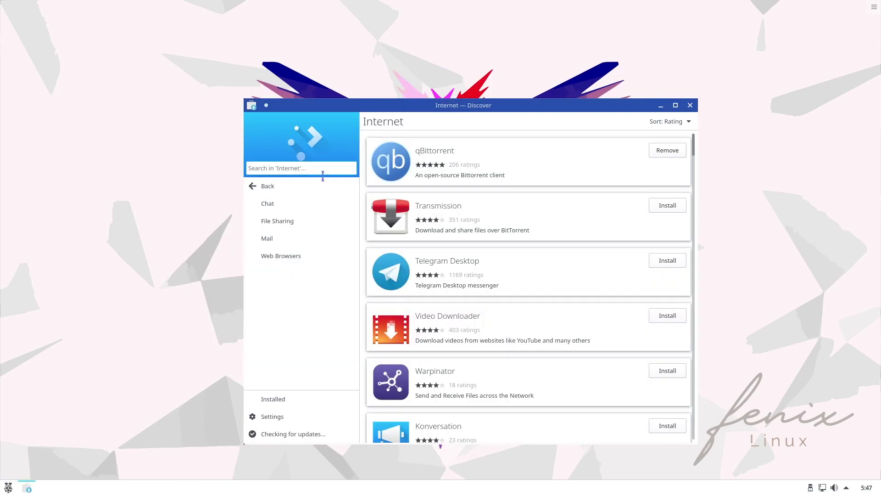
- Search Discover for 'usb' and widen the results to all categories
{"action": "left_click", "coordinate": [316, 170]}
{"action": "type", "text": "u"}
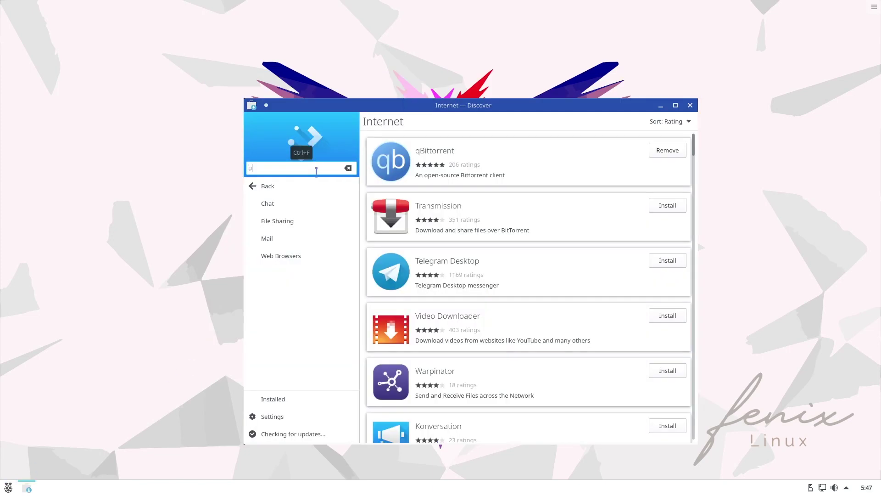
{"action": "type", "text": "sb"}
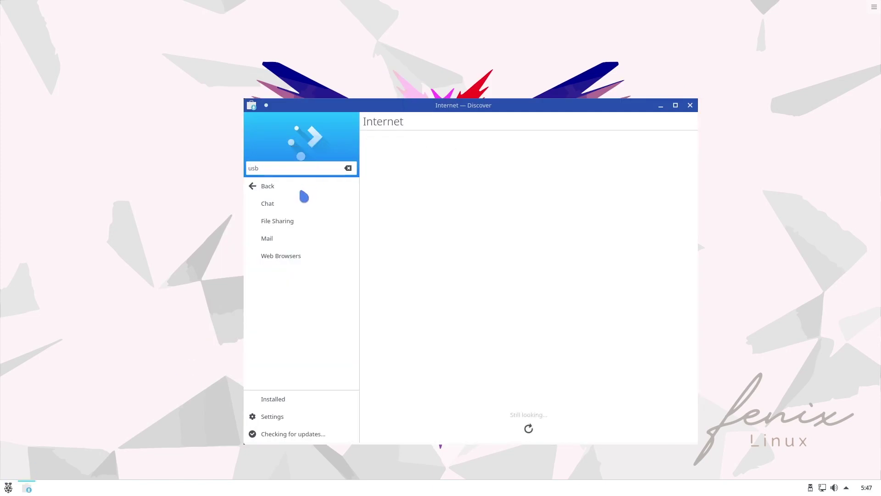
{"action": "left_click", "coordinate": [269, 187]}
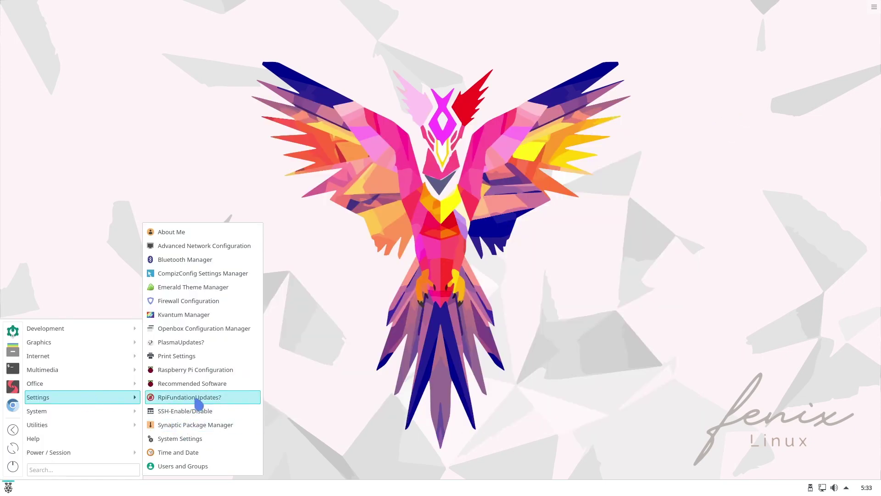
- Browse Recommended Software categories, tick LibreOffice under Office, and close the catalog
{"action": "left_click", "coordinate": [211, 385]}
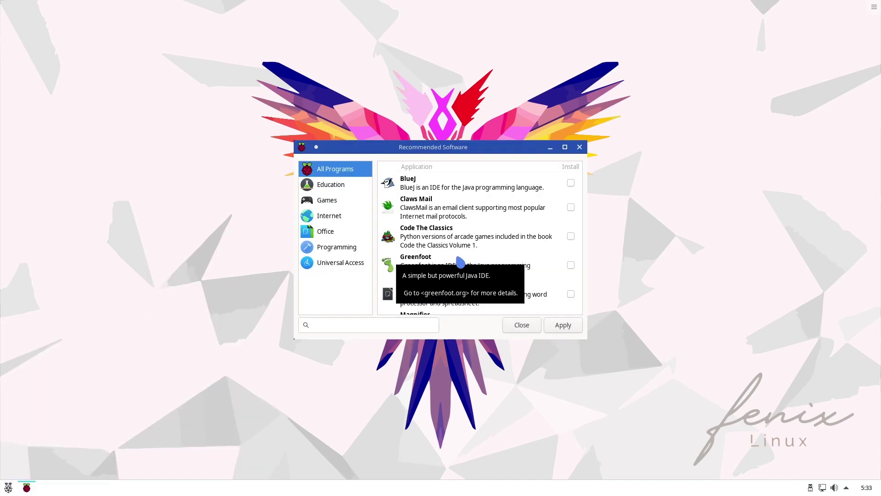
{"action": "left_click", "coordinate": [348, 189]}
{"action": "left_click", "coordinate": [341, 202]}
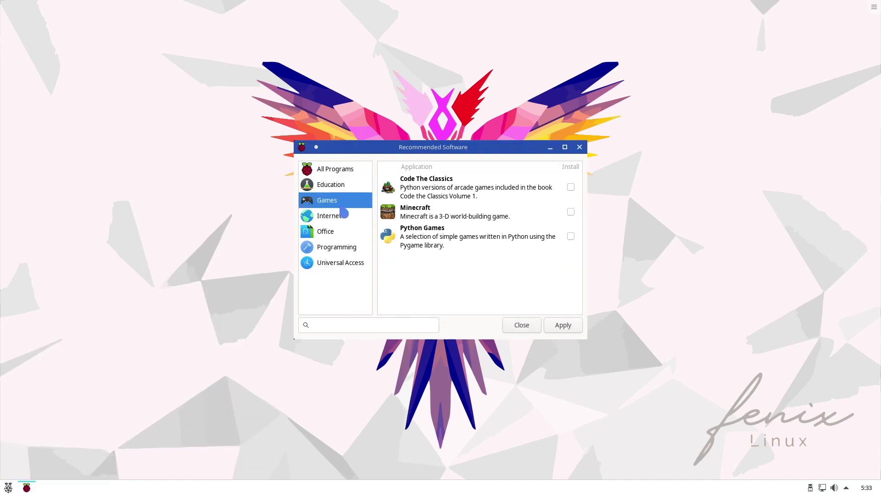
{"action": "left_click", "coordinate": [344, 219]}
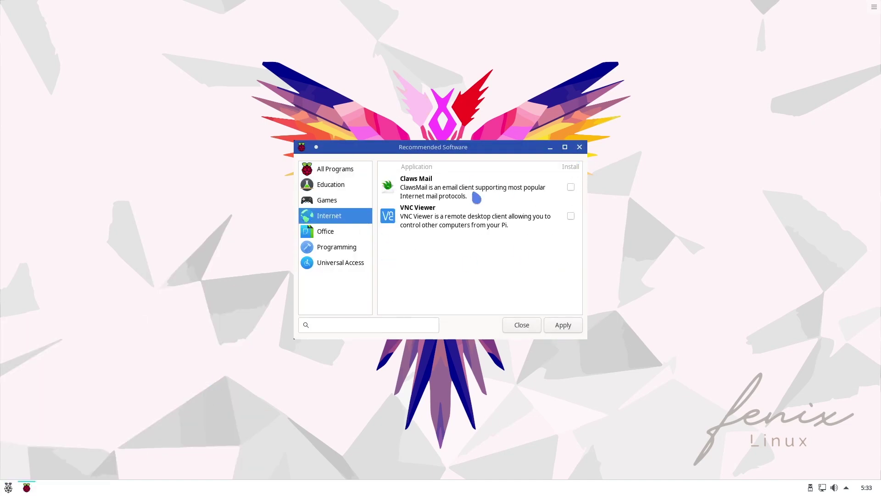
{"action": "left_click", "coordinate": [324, 232]}
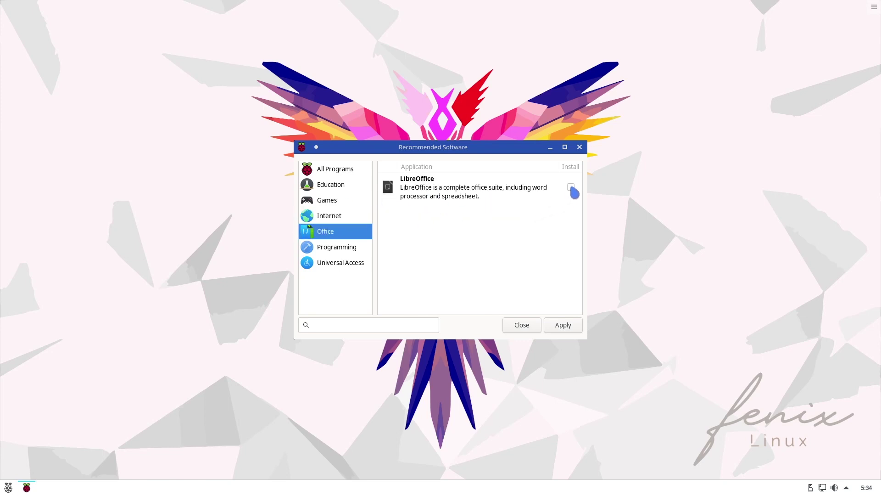
{"action": "left_click", "coordinate": [571, 188]}
{"action": "left_click", "coordinate": [579, 147]}
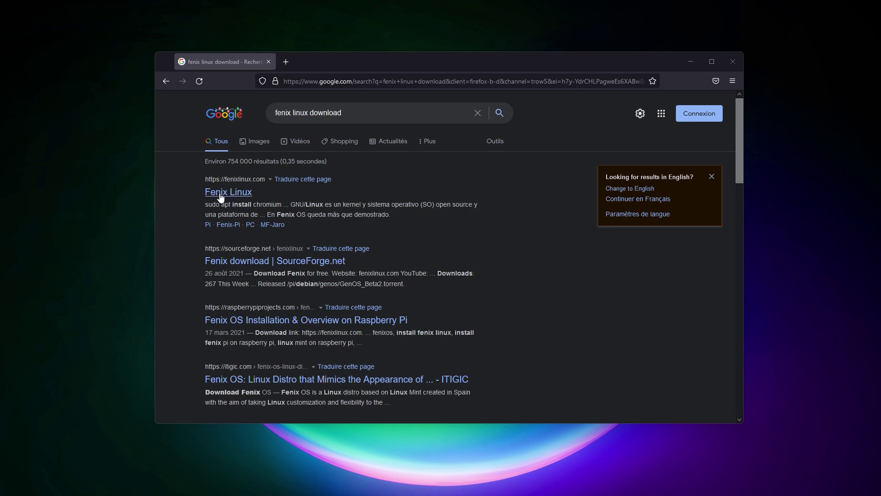
- Open the 'Fenix Linux' search result in a new tab and switch to it
{"action": "middle_click", "coordinate": [234, 193]}
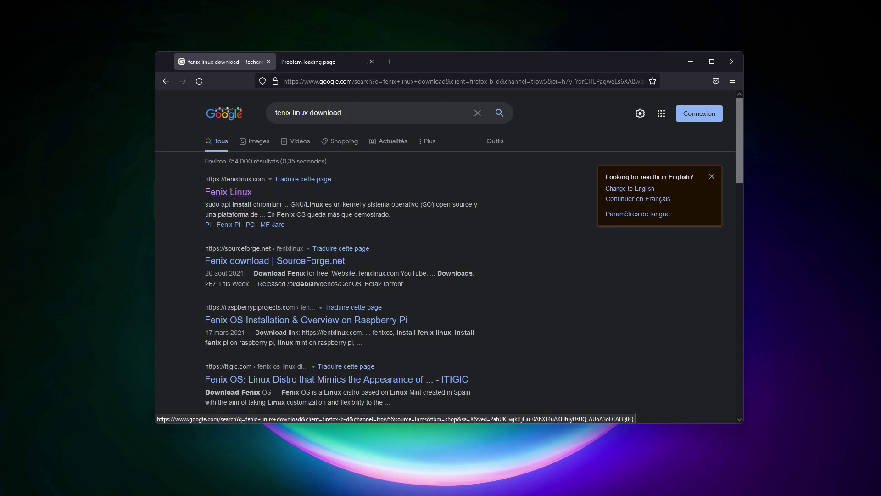
{"action": "left_click", "coordinate": [344, 60]}
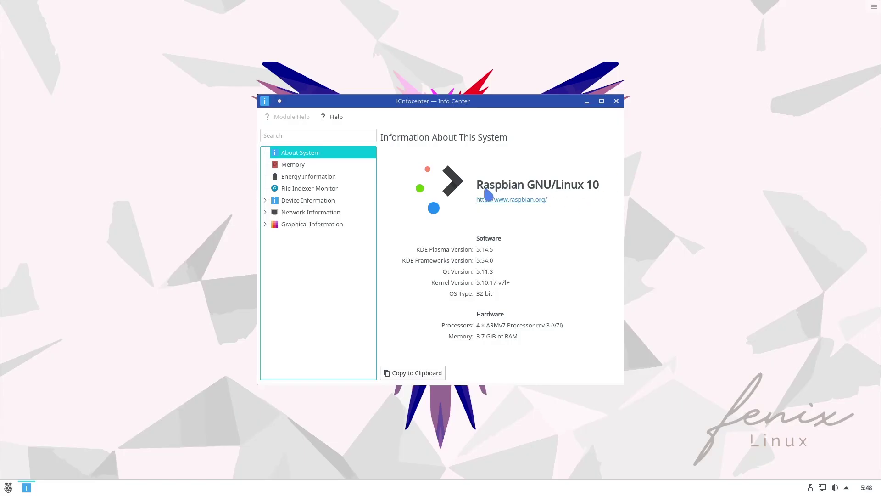
- Move the KInfocenter window slightly up and to the left
{"action": "left_click_drag", "start_coordinate": [452, 304], "coordinate": [435, 292]}
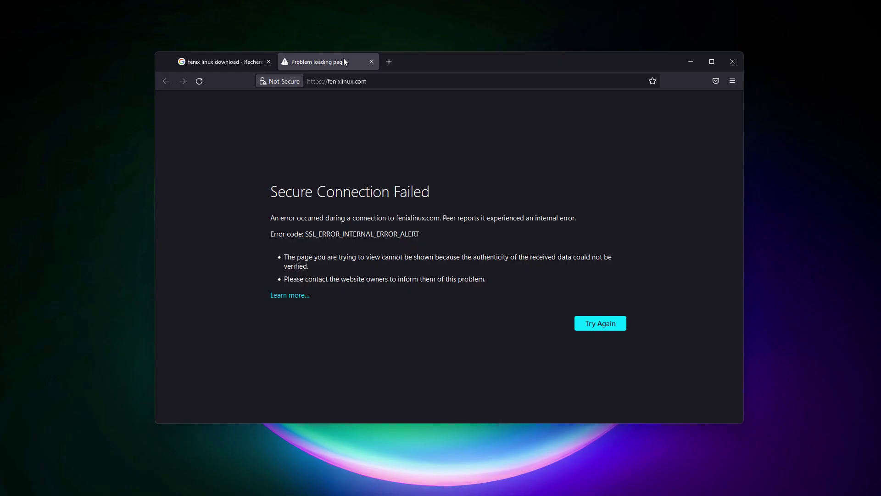
- Close the stray error tab and open the Fenix SourceForge project's Files listing
{"action": "middle_click", "coordinate": [343, 58]}
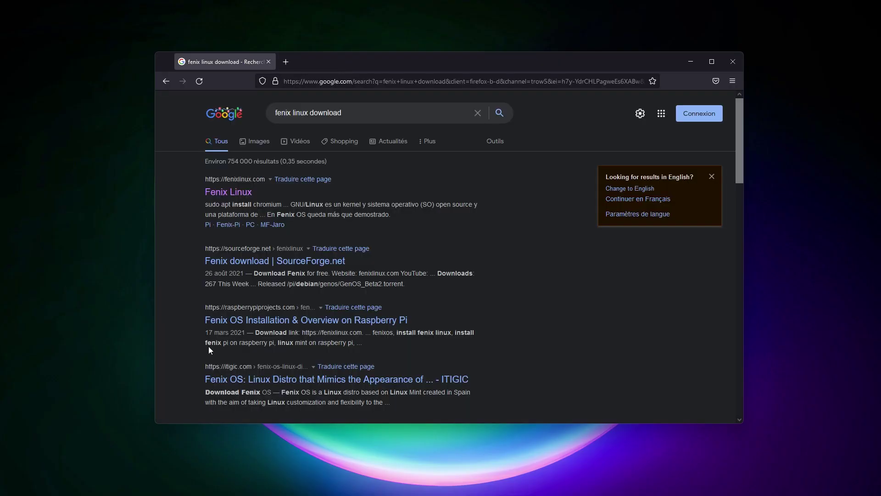
{"action": "middle_click", "coordinate": [304, 261]}
{"action": "scroll", "coordinate": [329, 268], "scroll_direction": "down", "scroll_amount": 2}
{"action": "left_click", "coordinate": [223, 196]}
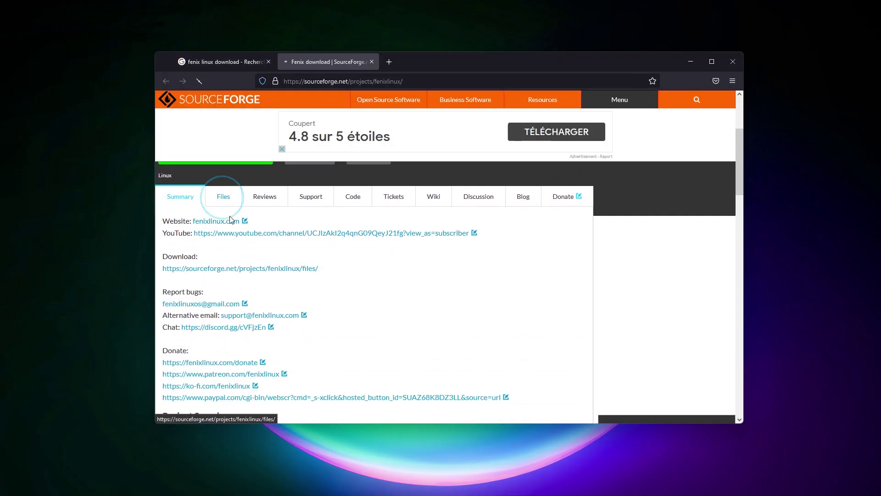
{"action": "scroll", "coordinate": [330, 331], "scroll_direction": "down", "scroll_amount": 3}
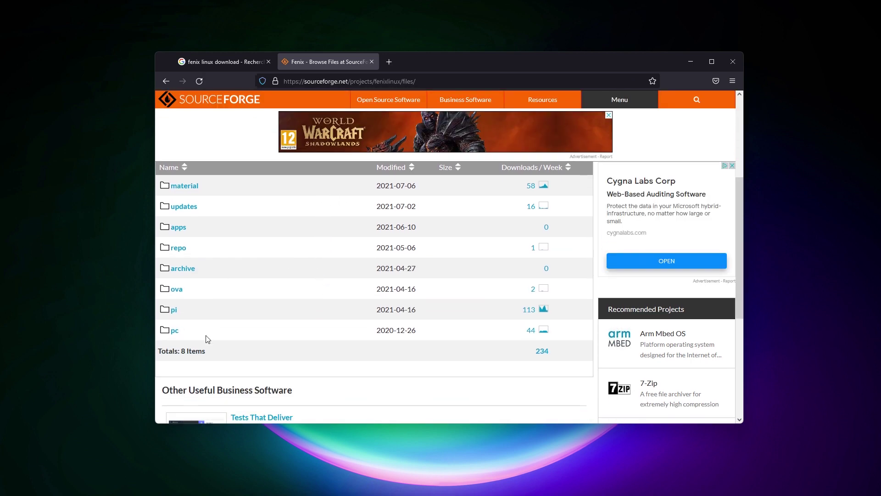
{"action": "scroll", "coordinate": [193, 321], "scroll_direction": "down", "scroll_amount": 1}
- Browse into the pi/debian/fenixpi/releases folder showing the FenixPiMK1Plasma images
{"action": "left_click", "coordinate": [174, 296]}
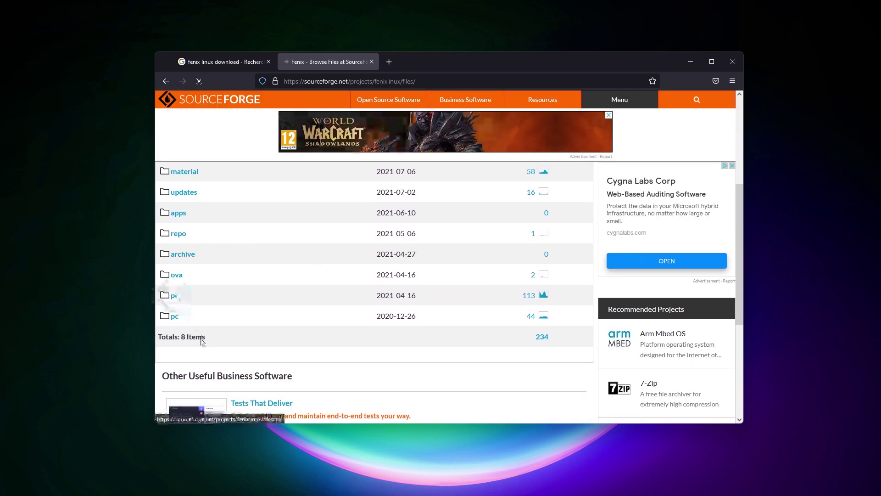
{"action": "scroll", "coordinate": [327, 327], "scroll_direction": "down", "scroll_amount": 3}
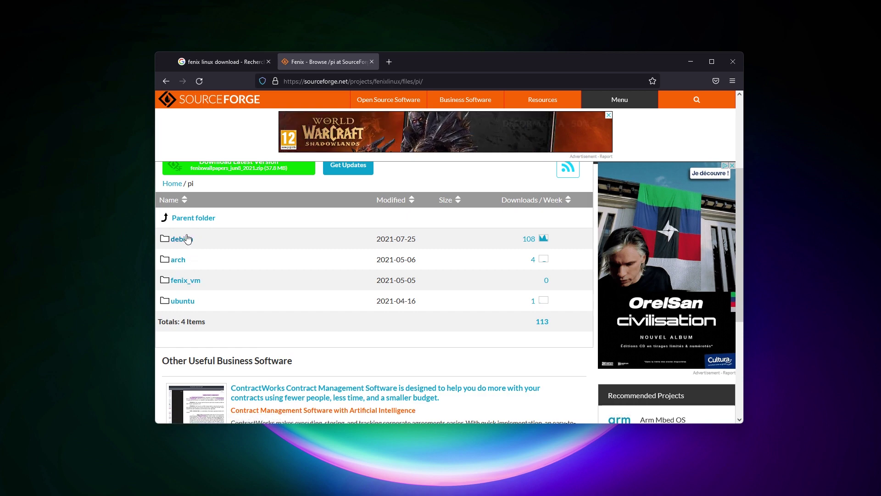
{"action": "left_click", "coordinate": [178, 238]}
{"action": "scroll", "coordinate": [271, 371], "scroll_direction": "down", "scroll_amount": 2}
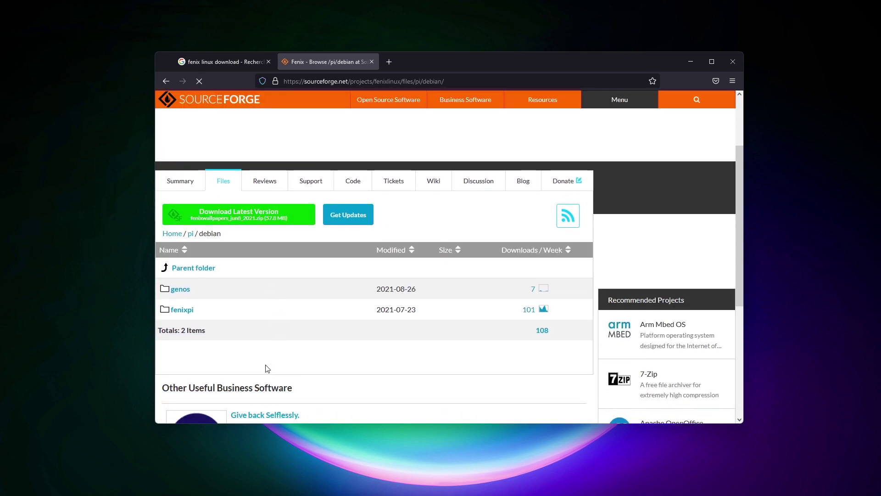
{"action": "left_click", "coordinate": [178, 307]}
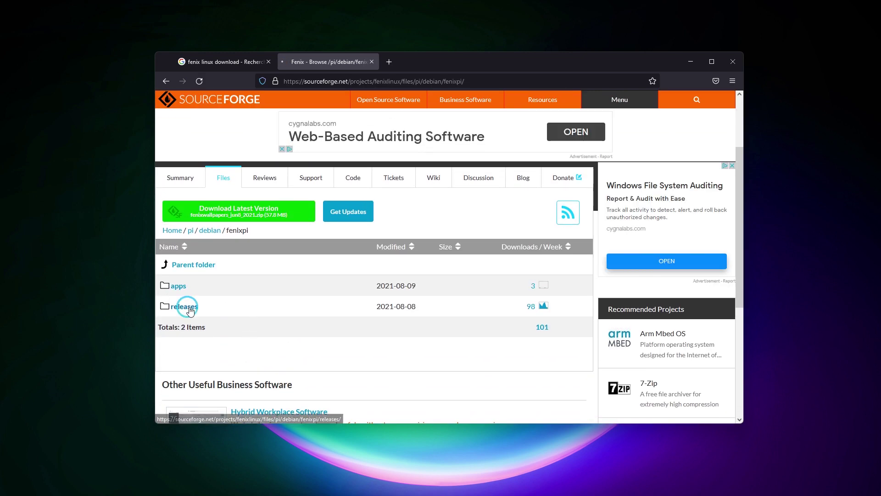
{"action": "left_click", "coordinate": [186, 305]}
{"action": "scroll", "coordinate": [250, 317], "scroll_direction": "down", "scroll_amount": 1}
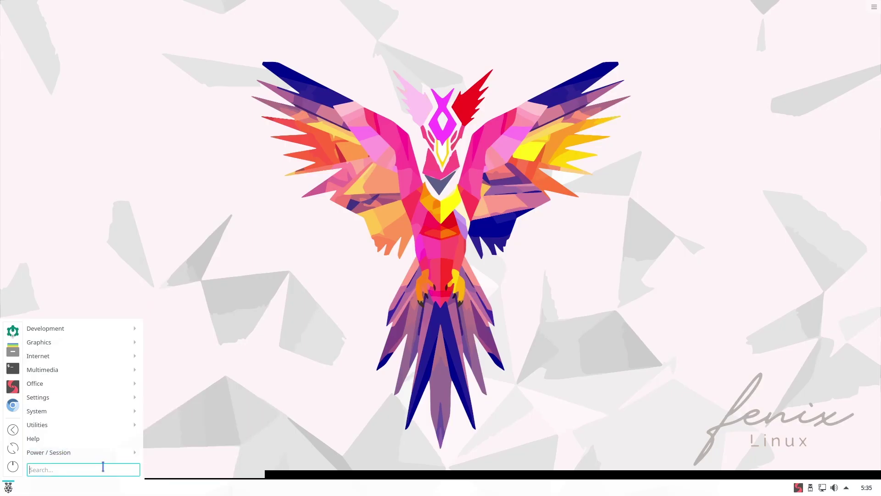
- Bring up the reboot, shutdown and logout session dialog from the Power / Session menu
{"action": "mouse_move", "coordinate": [110, 456]}
{"action": "left_click", "coordinate": [166, 457]}
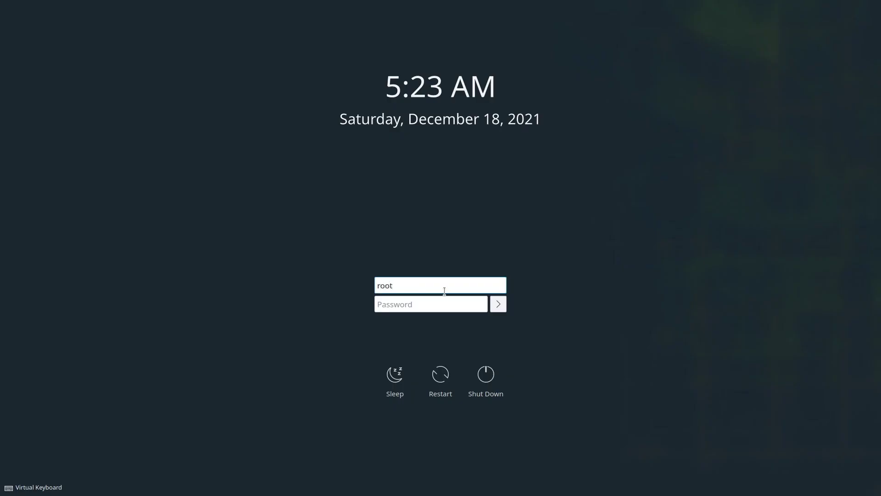
- Log in to openSUSE and launch System Settings from the application launcher
{"action": "key", "text": "Tab"}
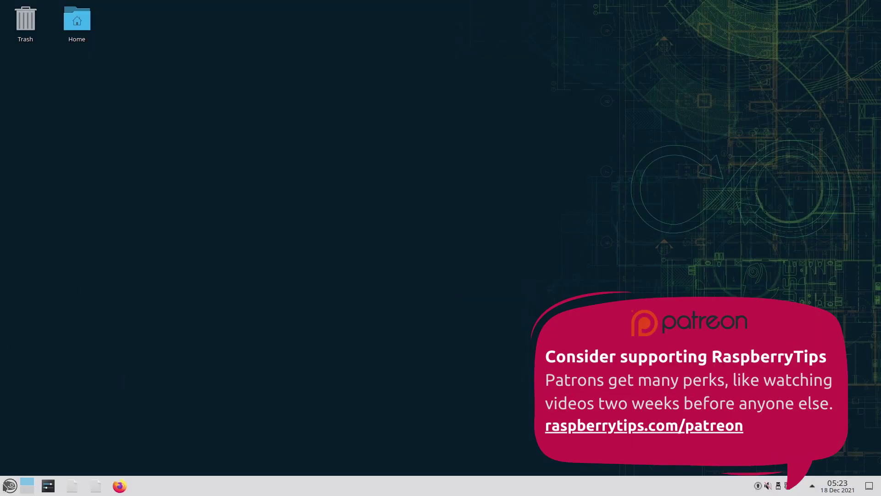
{"action": "left_click", "coordinate": [5, 486]}
{"action": "mouse_move", "coordinate": [46, 339]}
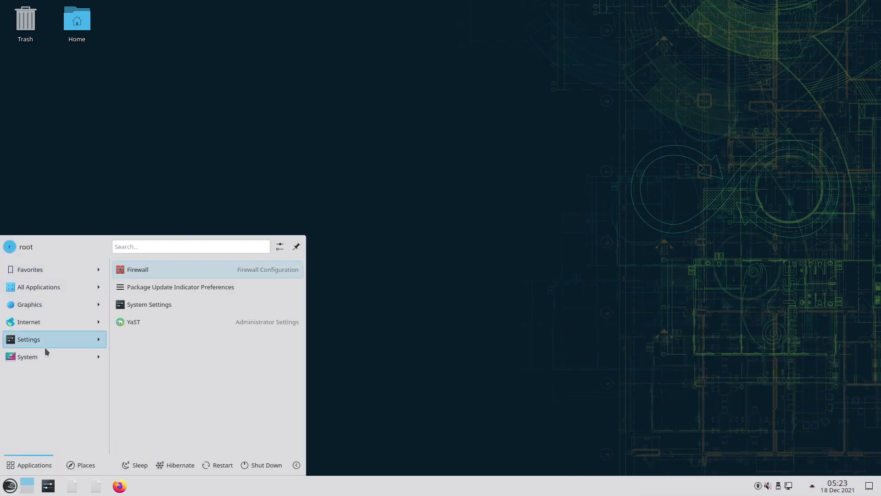
{"action": "left_click", "coordinate": [156, 302]}
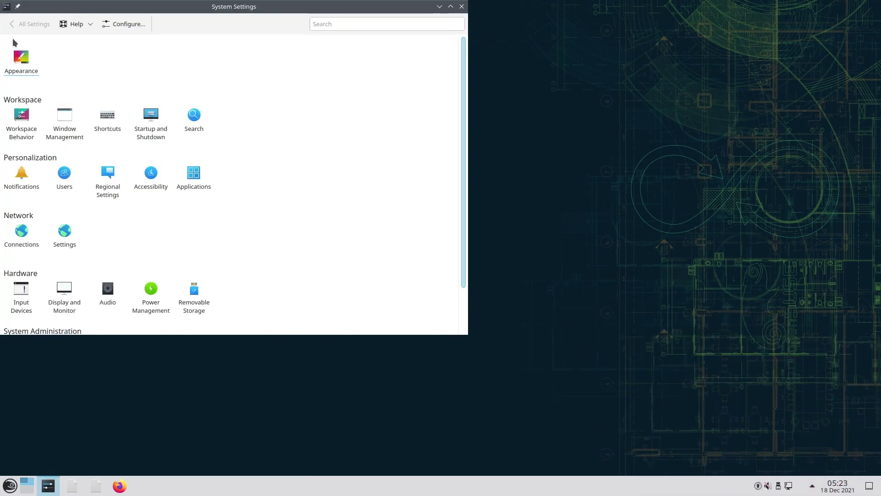
- Apply the Breeze Dark global theme under Appearance and close System Settings
{"action": "left_click", "coordinate": [19, 57]}
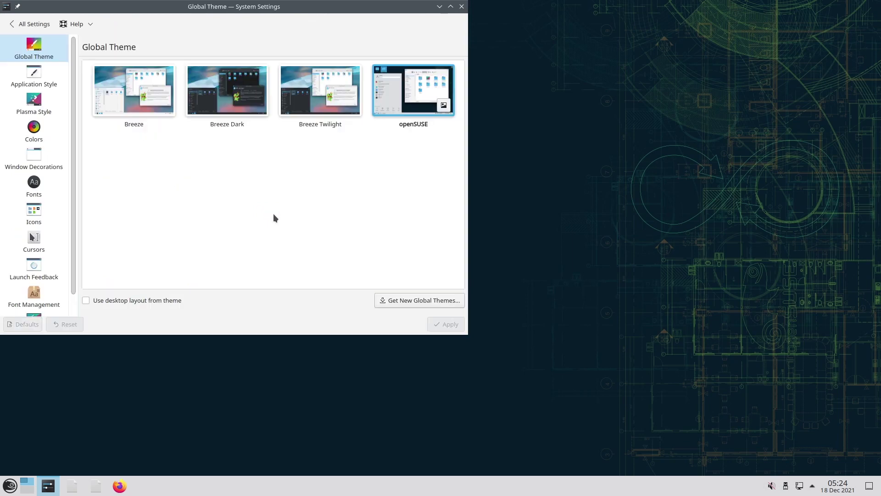
{"action": "left_click", "coordinate": [223, 96]}
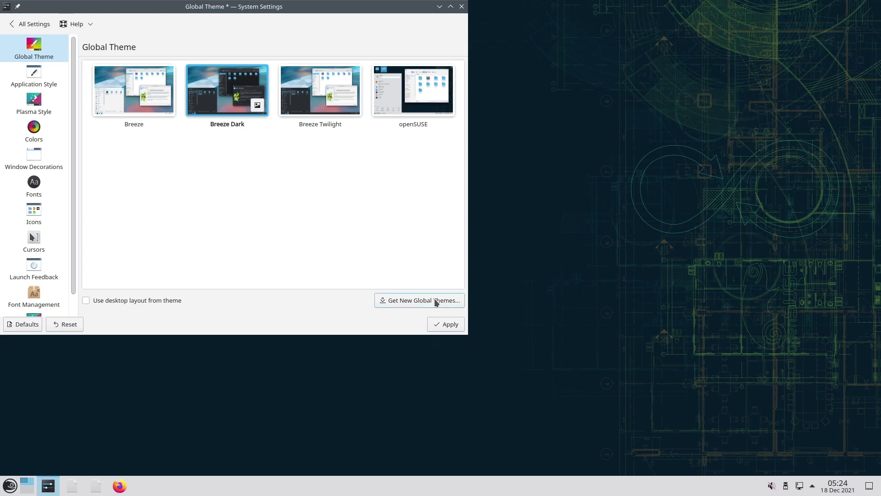
{"action": "left_click", "coordinate": [453, 324]}
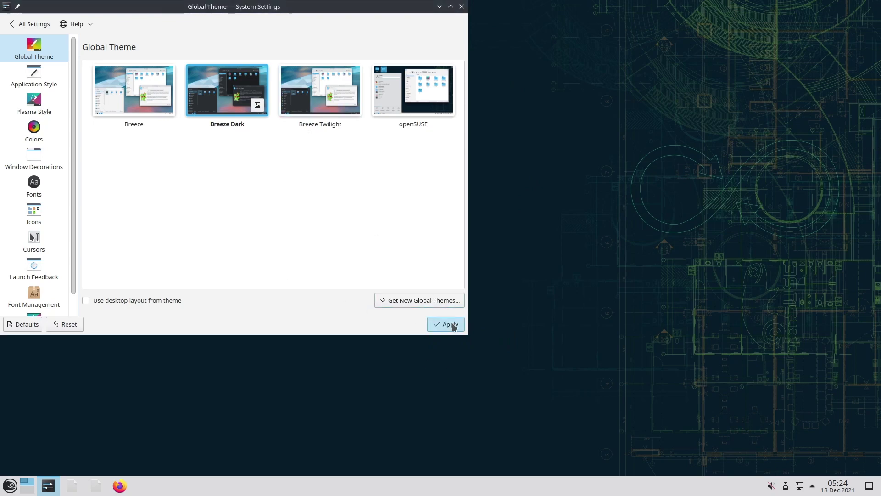
{"action": "left_click", "coordinate": [461, 7]}
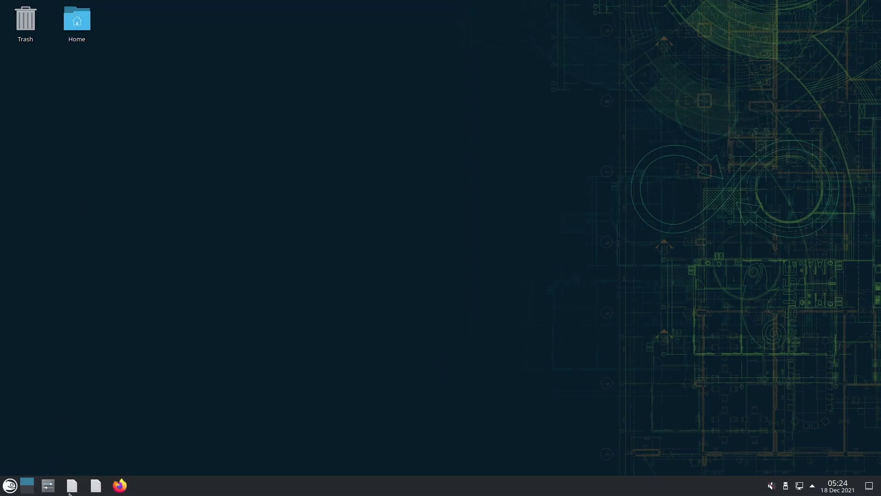
- Launch YaST Software from the System applications in the launcher
{"action": "left_click", "coordinate": [10, 487]}
{"action": "left_click", "coordinate": [75, 359]}
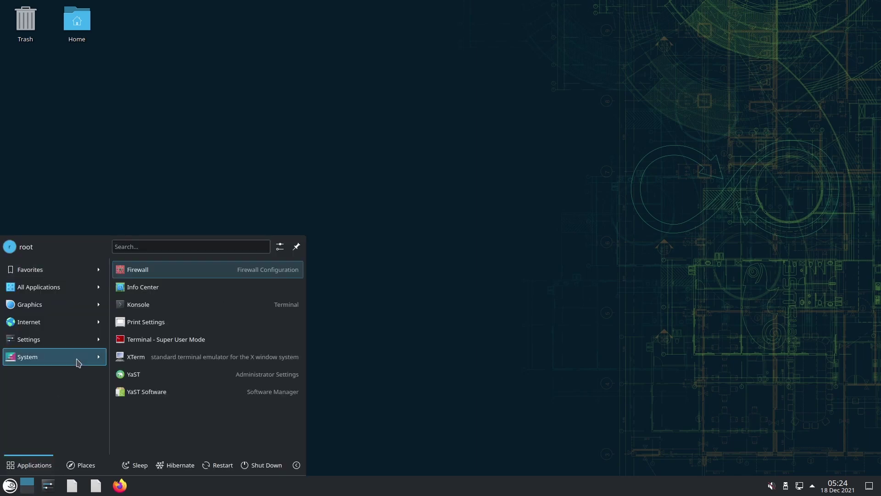
{"action": "left_click", "coordinate": [171, 391]}
{"action": "left_click", "coordinate": [9, 485]}
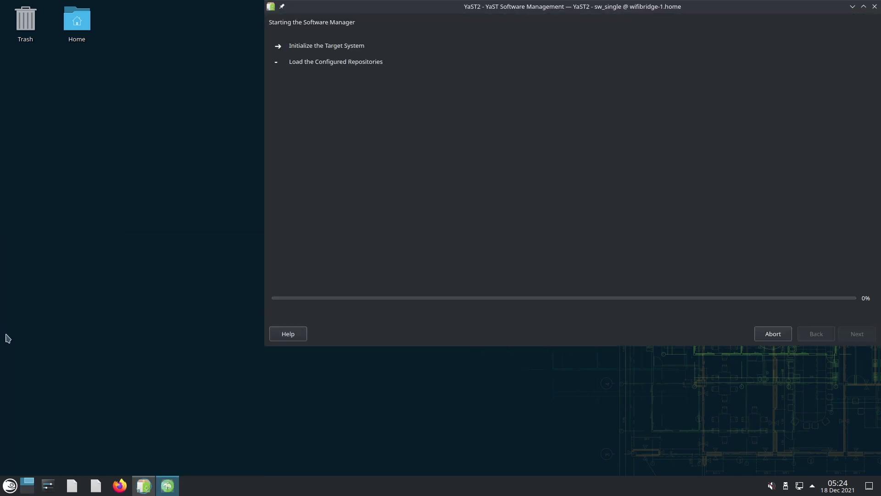
{"action": "left_click", "coordinate": [9, 485]}
- Search for vlc, mark it for installation, and accept the extra dependency packages
{"action": "mouse_move", "coordinate": [49, 320]}
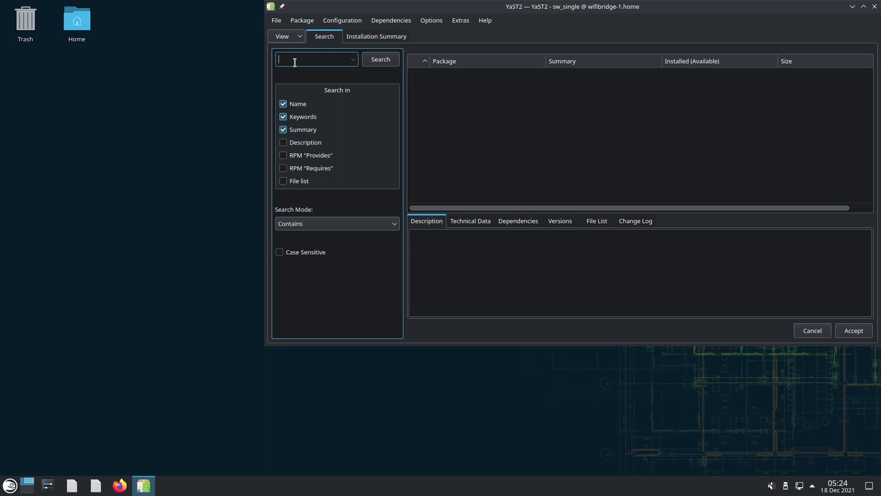
{"action": "left_click", "coordinate": [295, 62]}
{"action": "type", "text": "vlc"}
{"action": "key", "text": "Return"}
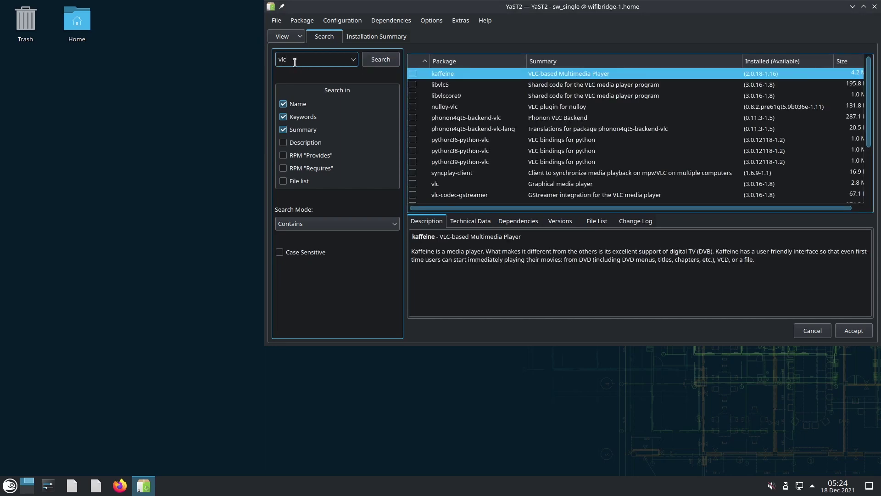
{"action": "left_click", "coordinate": [412, 183]}
{"action": "left_click", "coordinate": [854, 330]}
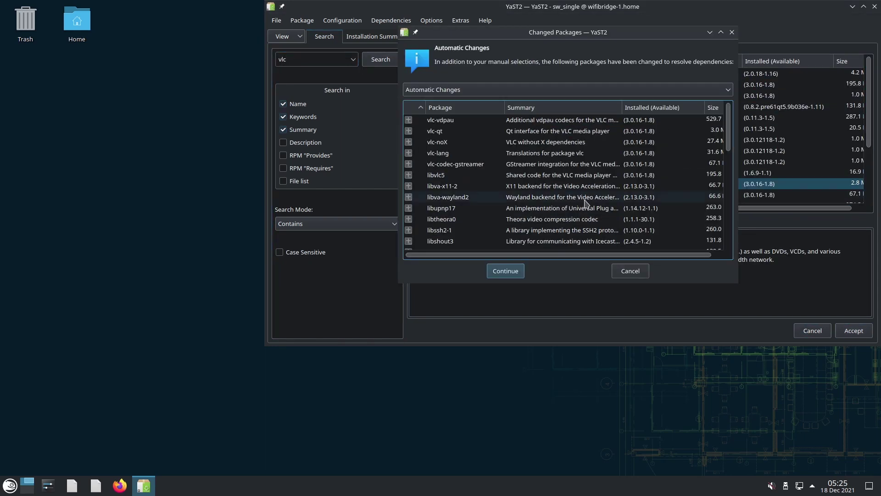
{"action": "left_click", "coordinate": [500, 275]}
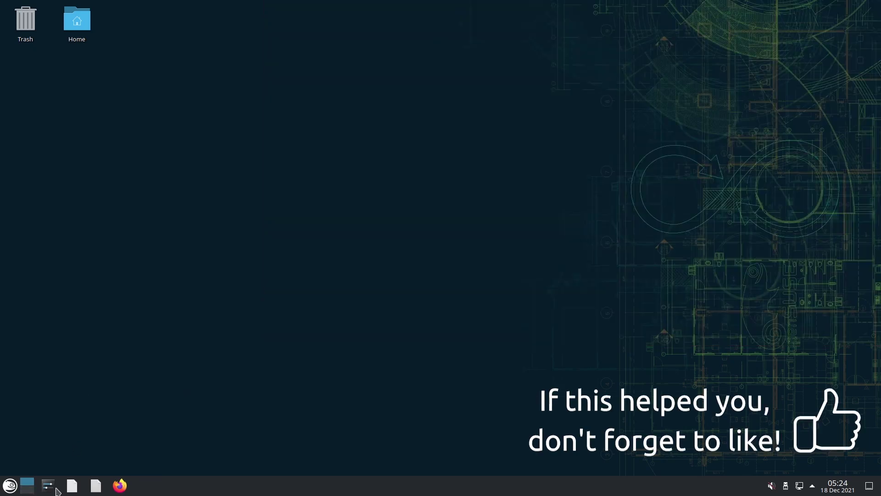
- Reopen the YaST software manager from the application launcher
{"action": "left_click", "coordinate": [9, 485]}
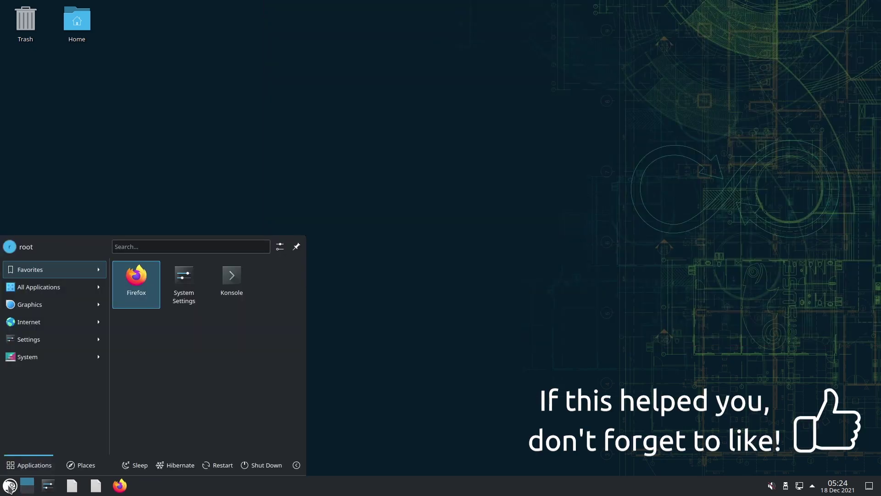
{"action": "mouse_move", "coordinate": [78, 358]}
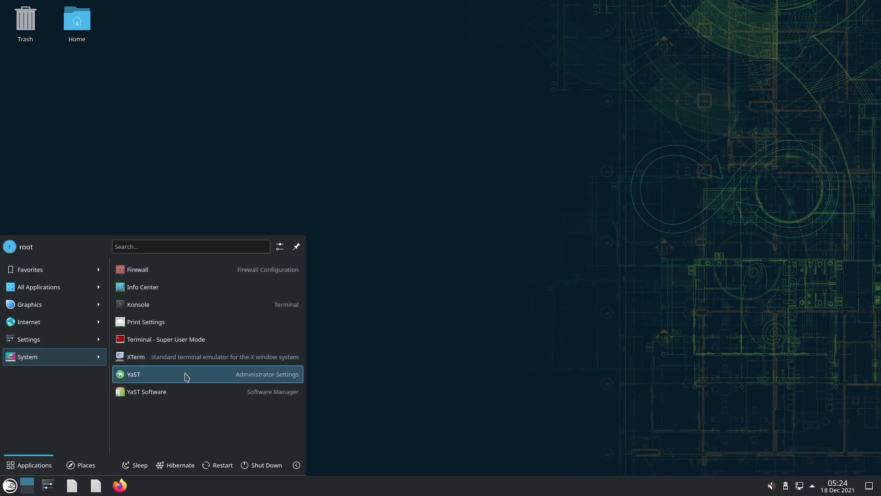
{"action": "left_click", "coordinate": [171, 393]}
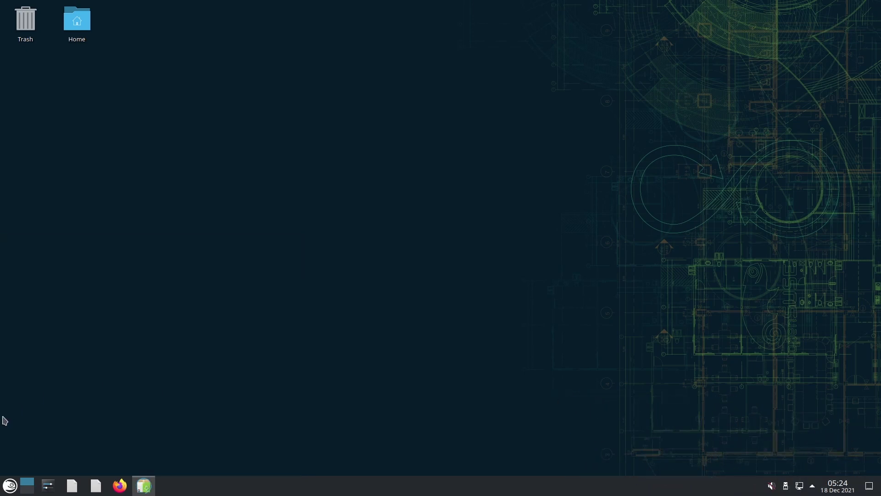
{"action": "left_click", "coordinate": [9, 486]}
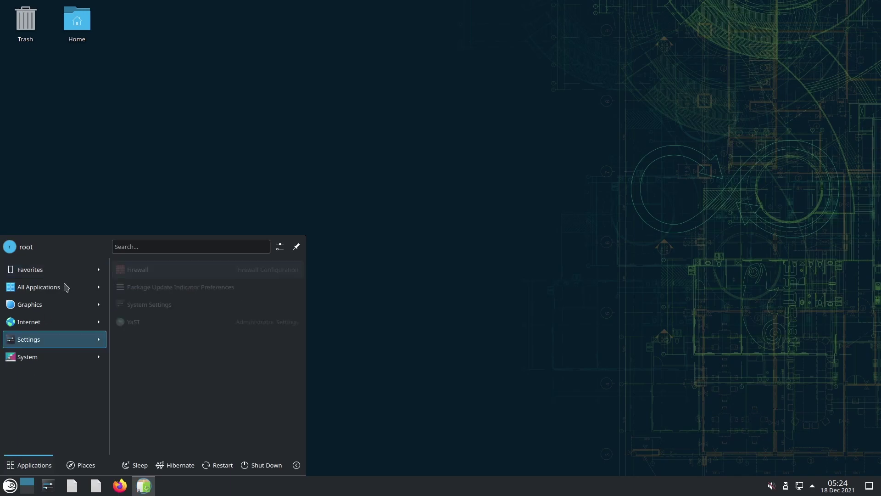
{"action": "mouse_move", "coordinate": [38, 324]}
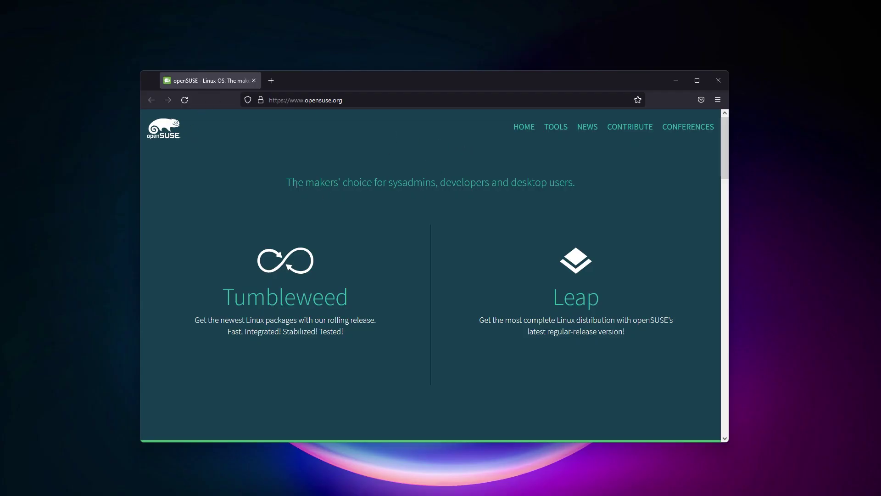
- Scroll down the openSUSE Raspberry Pi 4 wiki page to the Leap-15.3 image links
{"action": "left_click_drag", "start_coordinate": [283, 183], "coordinate": [590, 195]}
{"action": "left_click", "coordinate": [602, 170]}
{"action": "scroll", "coordinate": [588, 196], "scroll_direction": "down", "scroll_amount": 2}
{"action": "scroll", "coordinate": [590, 200], "scroll_direction": "down", "scroll_amount": 5}
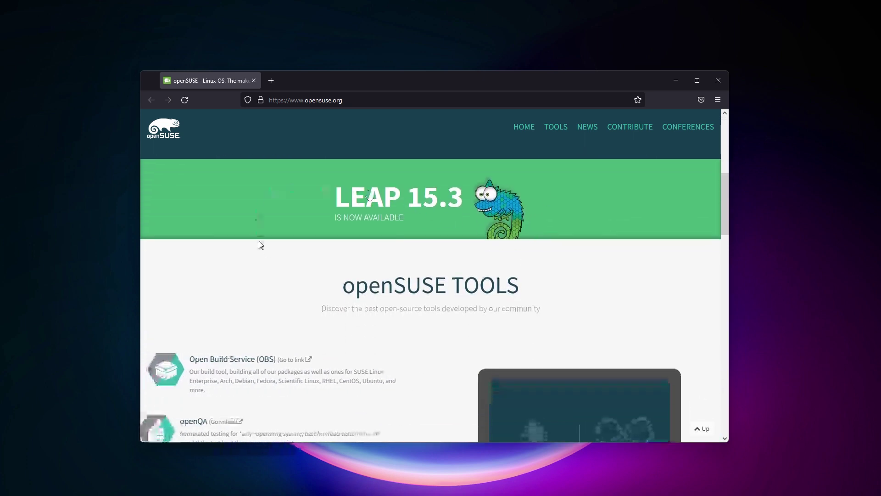
{"action": "scroll", "coordinate": [393, 238], "scroll_direction": "down", "scroll_amount": 4}
{"action": "scroll", "coordinate": [407, 194], "scroll_direction": "up", "scroll_amount": 4}
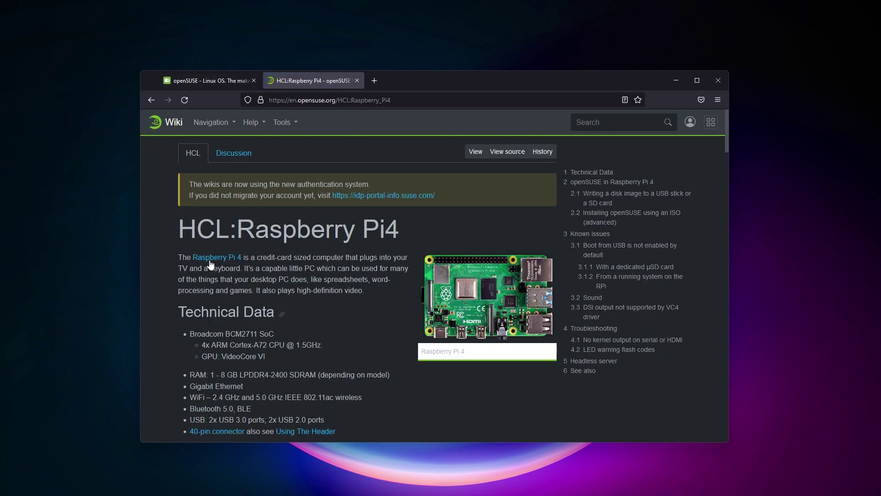
{"action": "scroll", "coordinate": [258, 243], "scroll_direction": "down", "scroll_amount": 7}
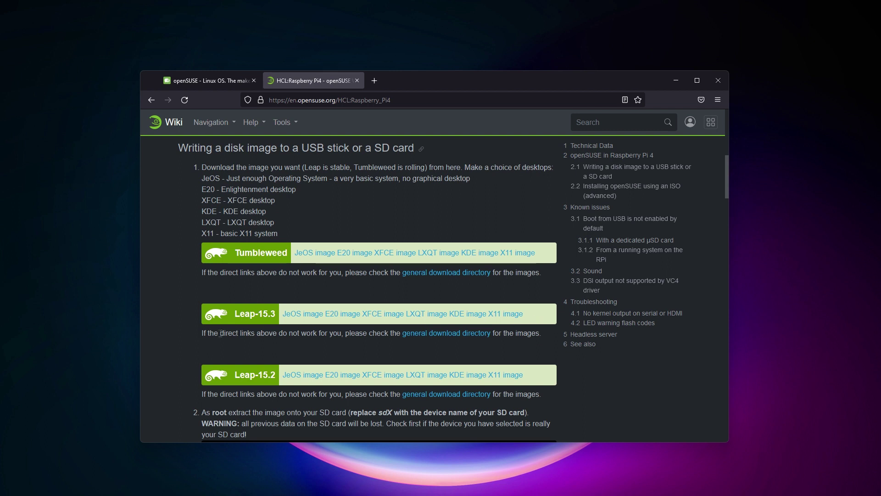
- Cancel the Leap-15.3 E20 download, save the KDE image instead, and check the blocked download
{"action": "left_click", "coordinate": [344, 313]}
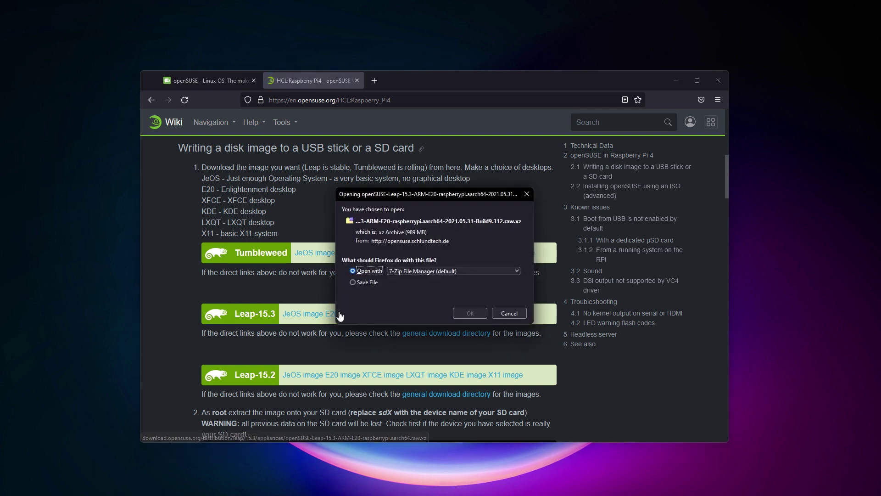
{"action": "left_click", "coordinate": [509, 313]}
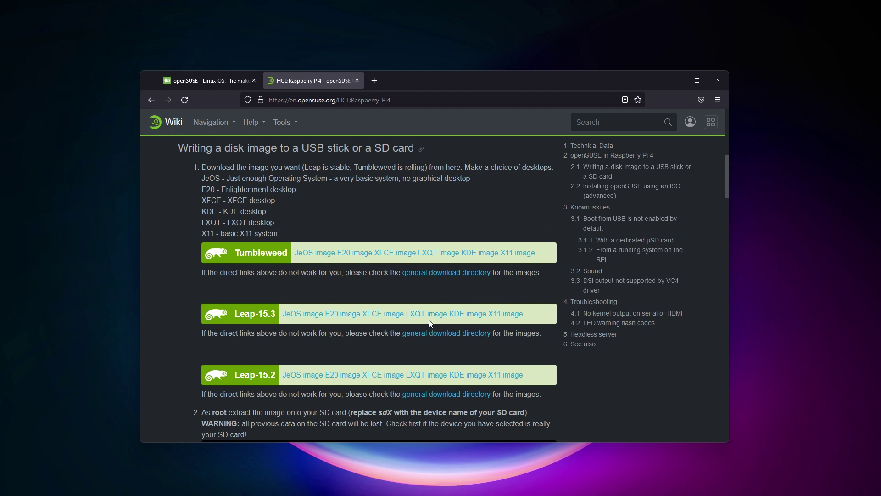
{"action": "left_click", "coordinate": [468, 314]}
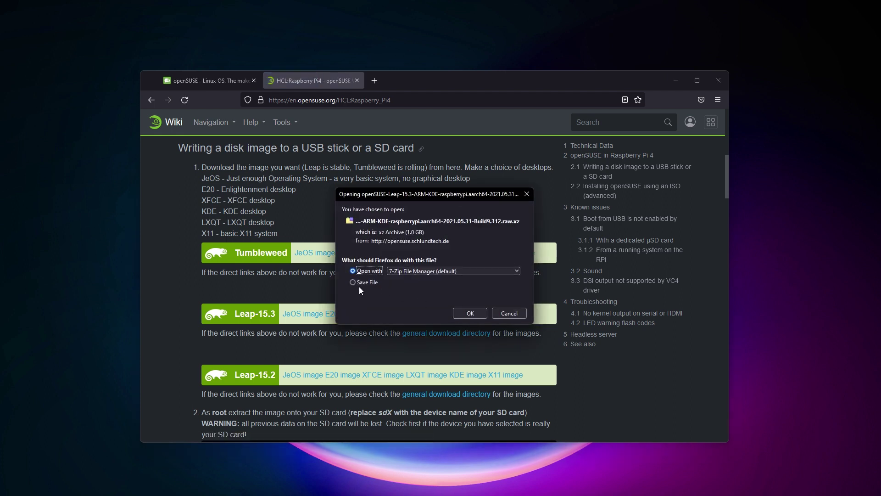
{"action": "left_click", "coordinate": [360, 283]}
{"action": "left_click", "coordinate": [469, 312]}
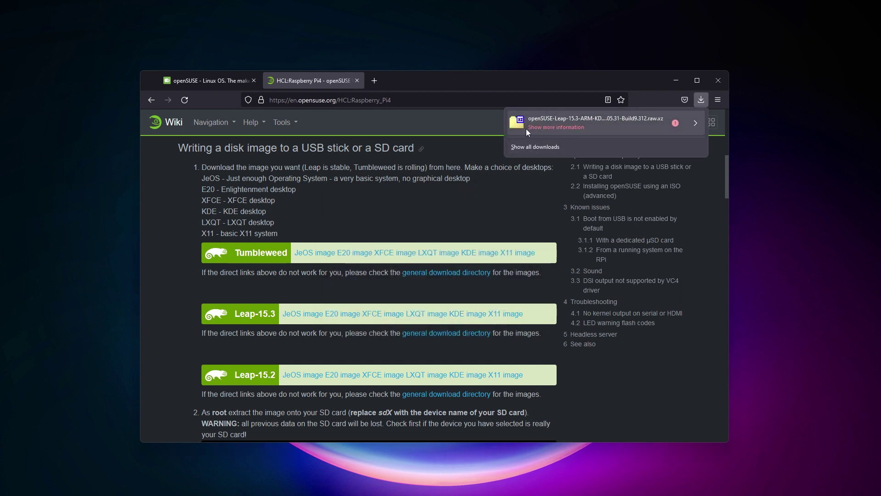
{"action": "left_click", "coordinate": [673, 123]}
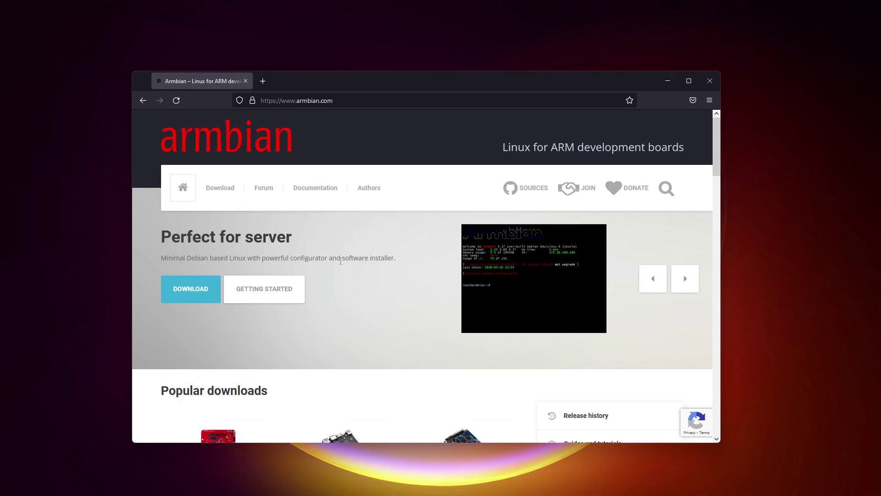
- Browse the Armbian homepage and follow the test-images link in the Armbian tweet
{"action": "scroll", "coordinate": [360, 250], "scroll_direction": "down", "scroll_amount": 8}
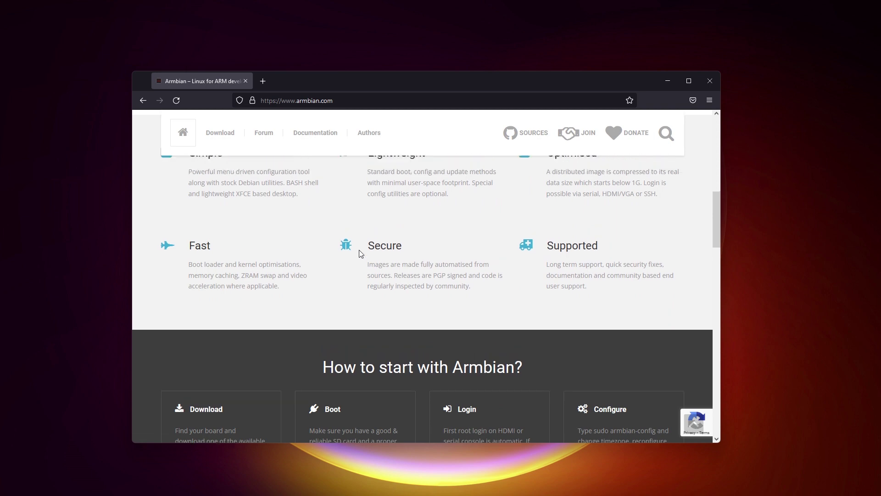
{"action": "scroll", "coordinate": [344, 269], "scroll_direction": "down", "scroll_amount": 5}
{"action": "scroll", "coordinate": [345, 269], "scroll_direction": "up", "scroll_amount": 10}
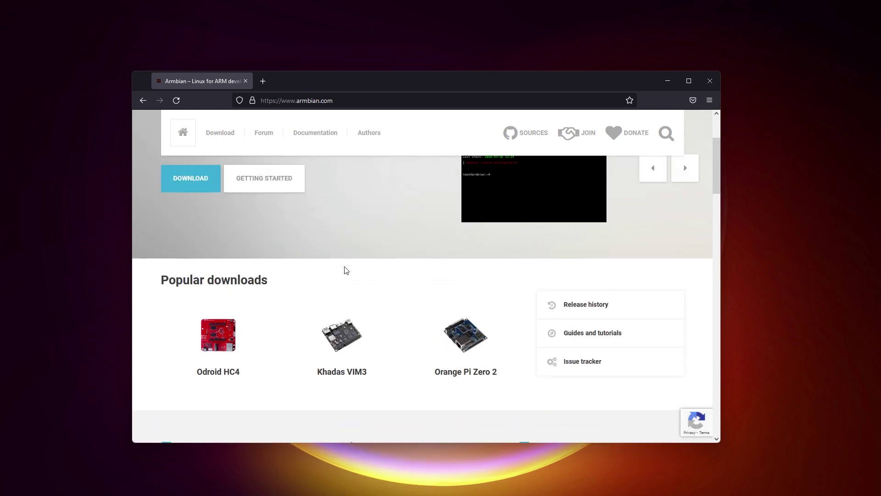
{"action": "scroll", "coordinate": [346, 270], "scroll_direction": "up", "scroll_amount": 3}
{"action": "left_click", "coordinate": [685, 278]}
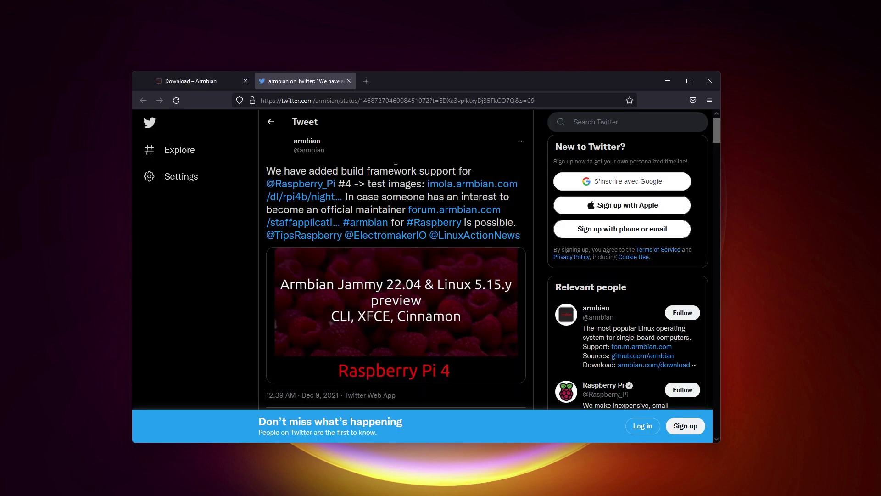
{"action": "left_click_drag", "start_coordinate": [472, 170], "coordinate": [374, 175]}
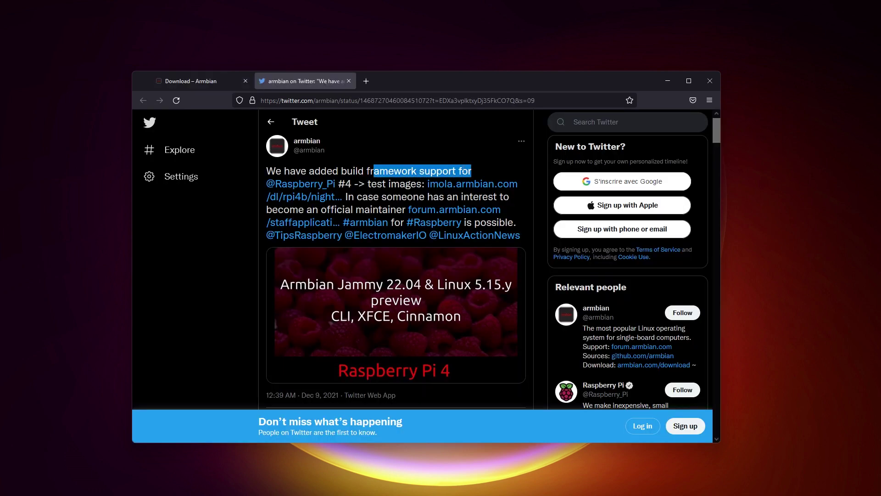
{"action": "left_click", "coordinate": [472, 187]}
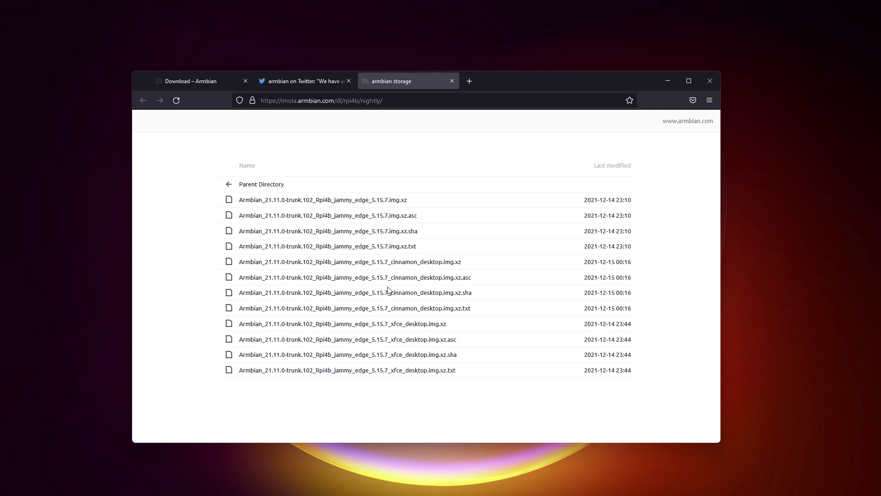
- Save the Jammy cinnamon_desktop.img.xz image from the imola.armbian.com directory
{"action": "left_click", "coordinate": [344, 339]}
{"action": "left_click", "coordinate": [404, 262]}
{"action": "left_click", "coordinate": [365, 282]}
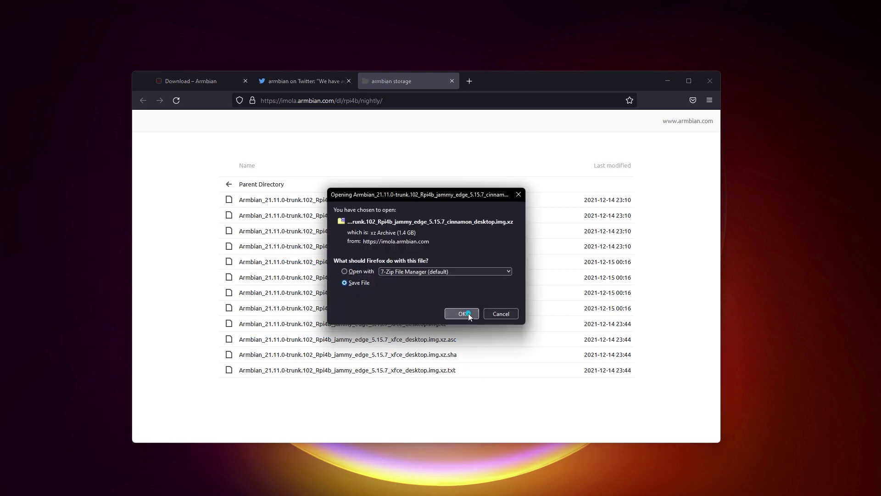
{"action": "left_click", "coordinate": [463, 313]}
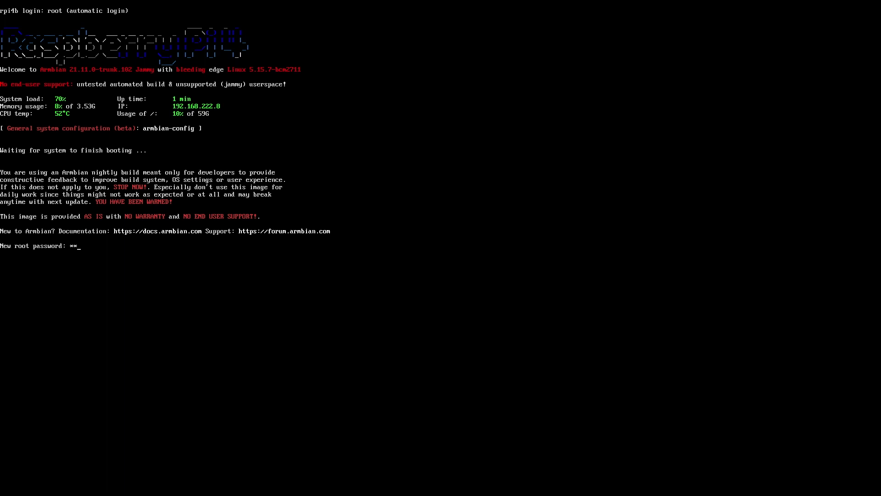
- Set and confirm the root password, choose bash (1), and enter the username 'pi'
{"action": "type", "text": "*"}
{"action": "key", "text": "Return"}
{"action": "type", "text": "*********"}
{"action": "key", "text": "Return"}
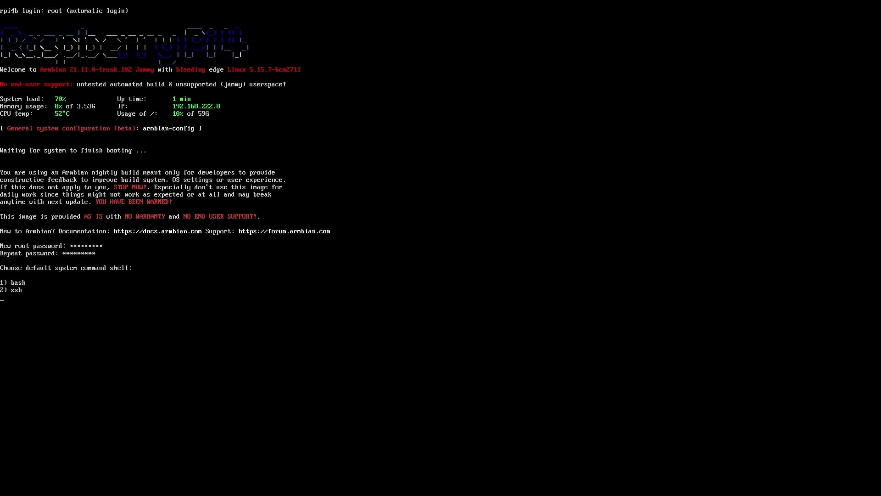
{"action": "type", "text": "1pi"}
{"action": "key", "text": "Return"}
- Set the new user's password after a retry, enter the real name, and accept location-based language
{"action": "type", "text": "*********"}
{"action": "key", "text": "Return"}
{"action": "type", "text": "*********"}
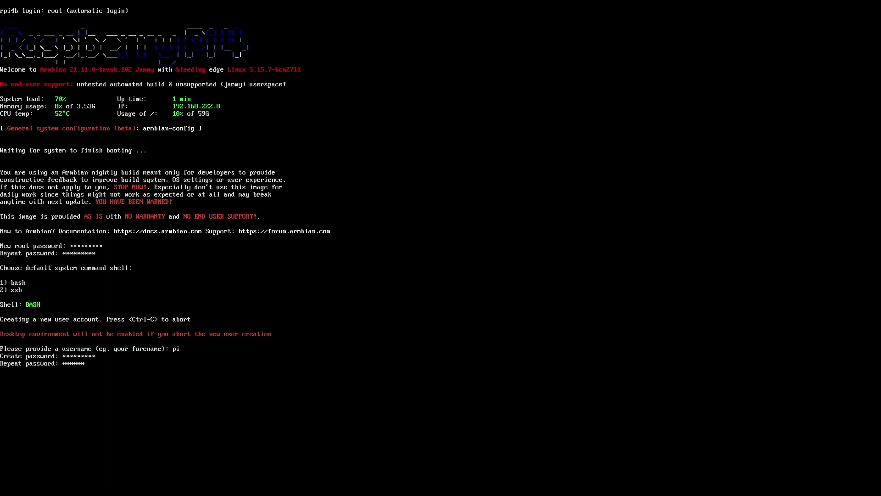
{"action": "key", "text": "Return"}
{"action": "type", "text": "*********** Repeat password: ***********"}
{"action": "key", "text": "Return"}
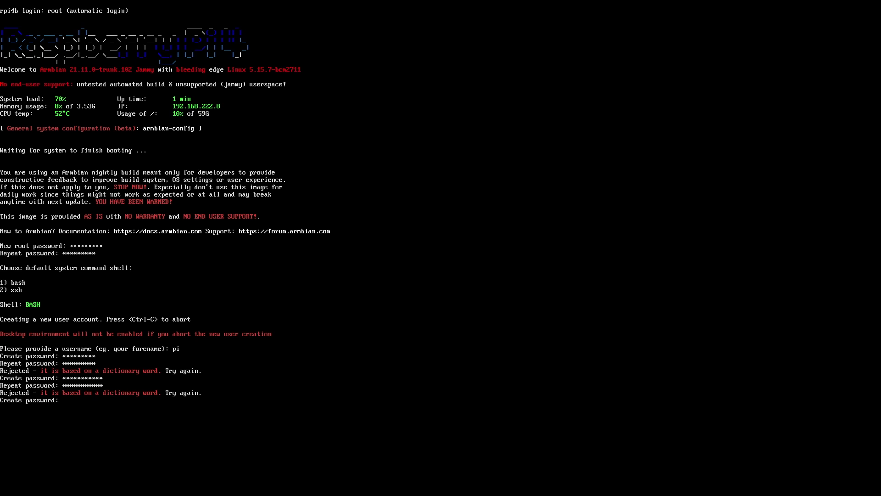
{"action": "type", "text": "*********"}
{"action": "key", "text": "Return"}
{"action": "type", "text": "*********"}
{"action": "key", "text": "Return"}
{"action": "type", "text": "Pi"}
{"action": "key", "text": "Return"}
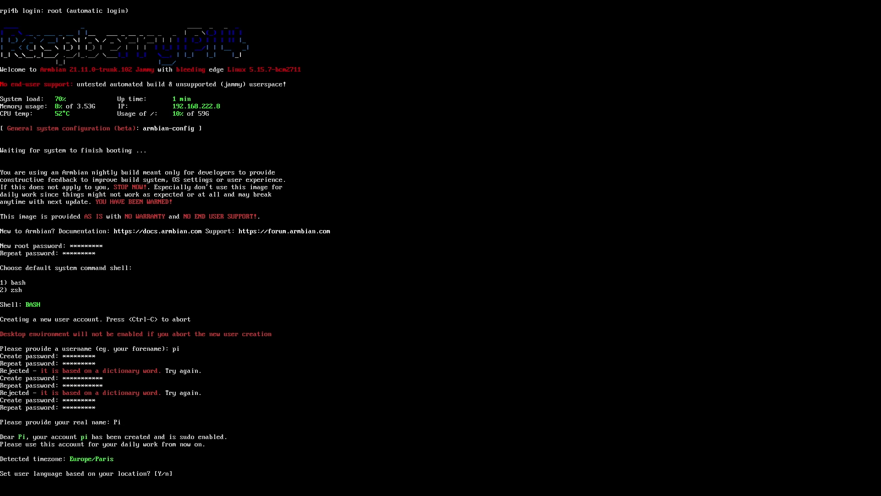
{"action": "key", "text": "Return"}
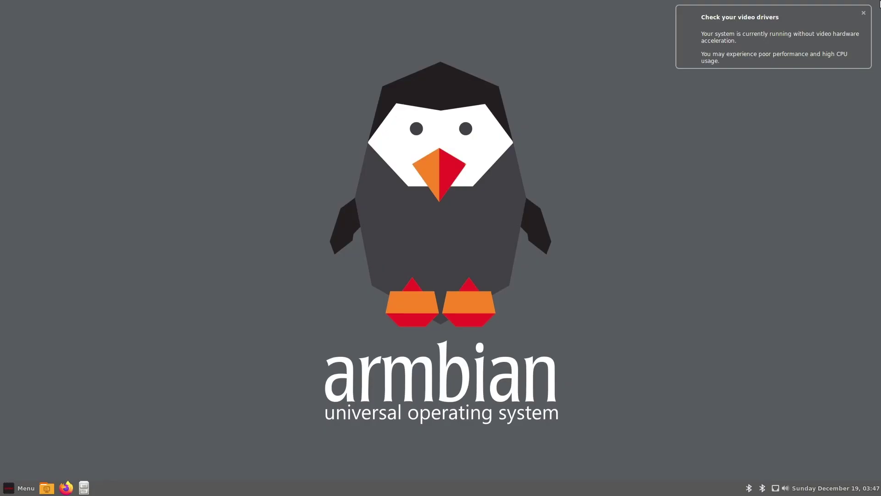
- Dismiss the video drivers notification and look over the applications menu and volume controls
{"action": "left_click", "coordinate": [863, 13]}
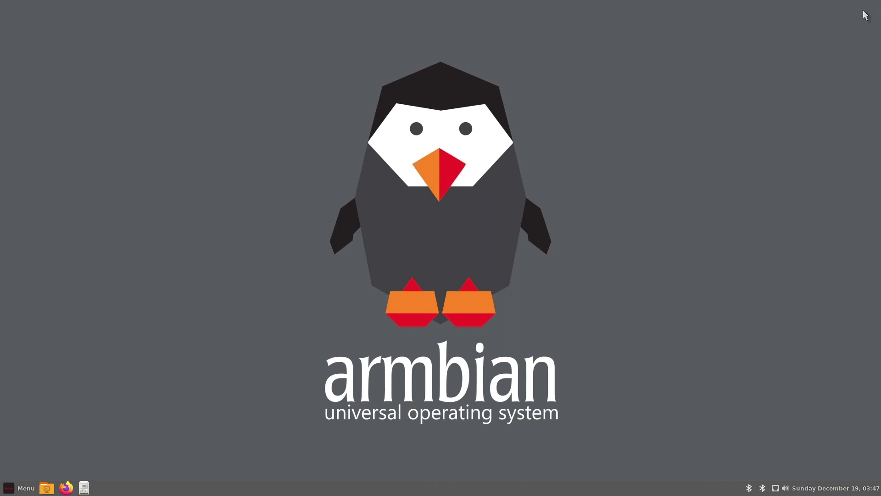
{"action": "left_click", "coordinate": [21, 488]}
{"action": "left_click", "coordinate": [359, 50]}
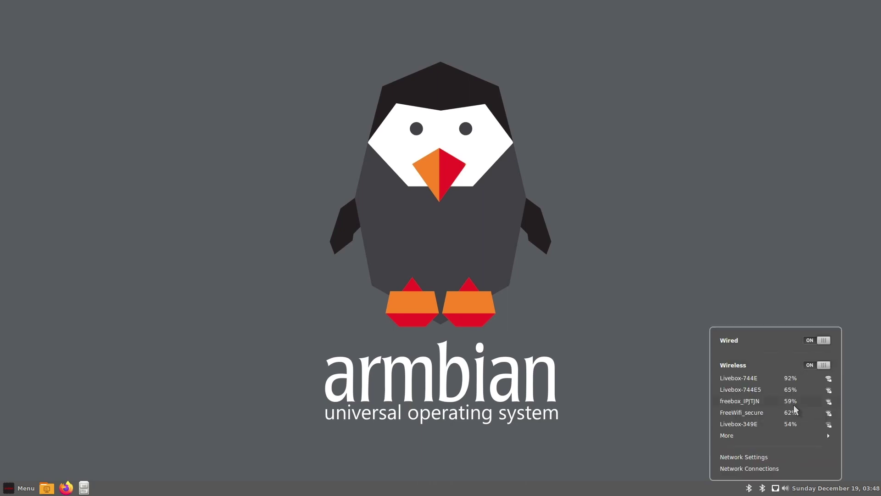
{"action": "left_click", "coordinate": [785, 488]}
{"action": "left_click", "coordinate": [232, 423]}
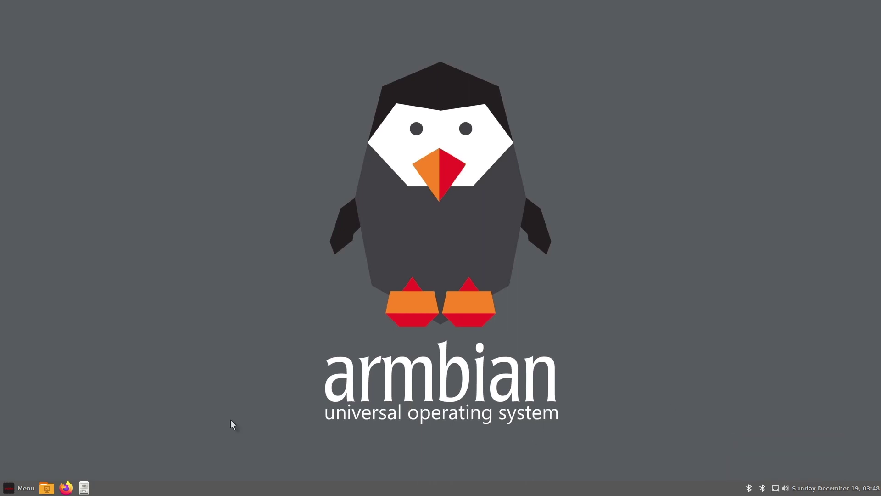
- Browse the applications menu categories, trying VSCodium and the system information tool
{"action": "left_click", "coordinate": [19, 488]}
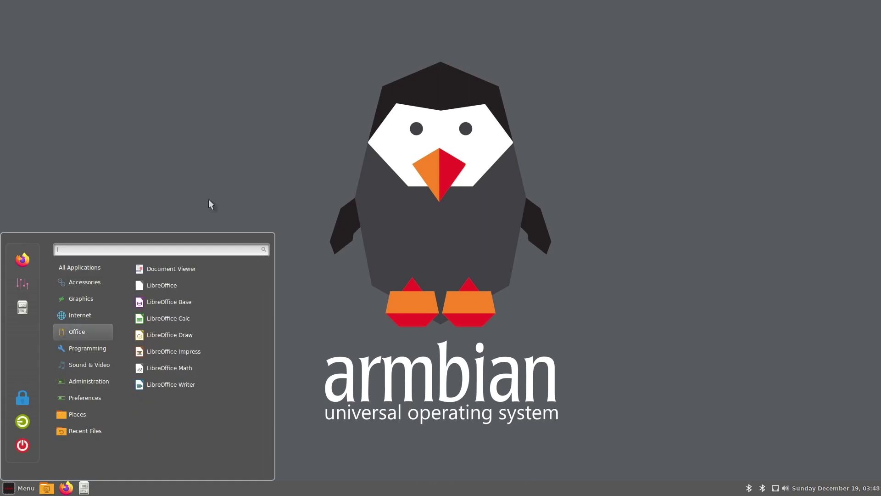
{"action": "mouse_move", "coordinate": [92, 283]}
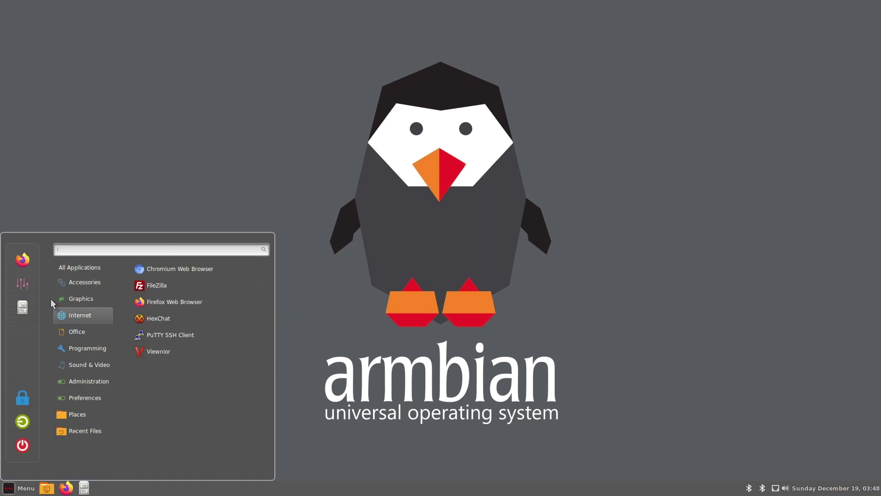
{"action": "mouse_move", "coordinate": [77, 297]}
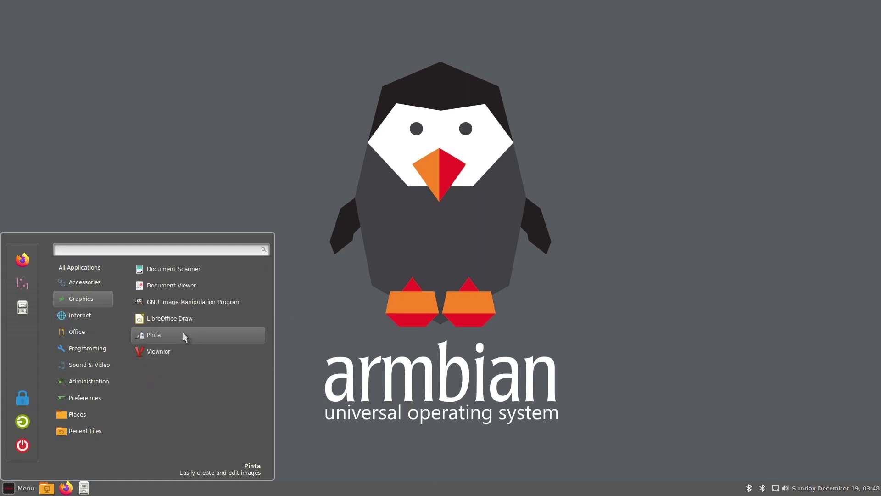
{"action": "mouse_move", "coordinate": [81, 312]}
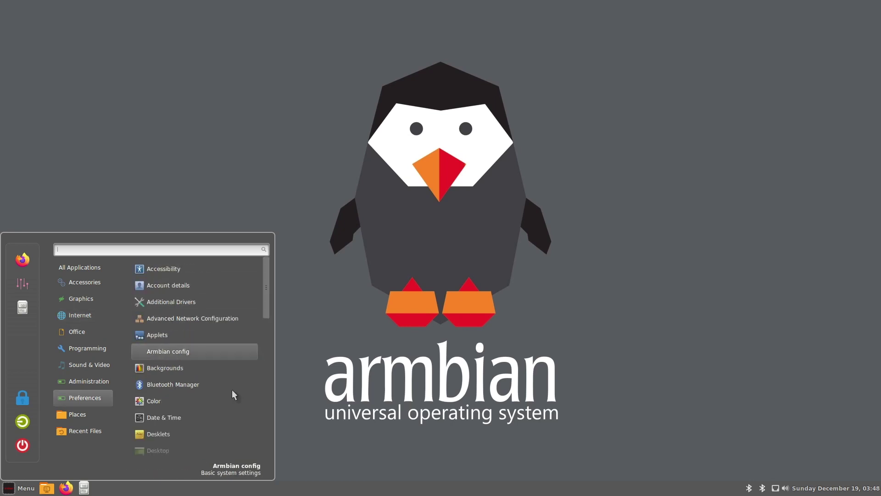
{"action": "mouse_move", "coordinate": [73, 332]}
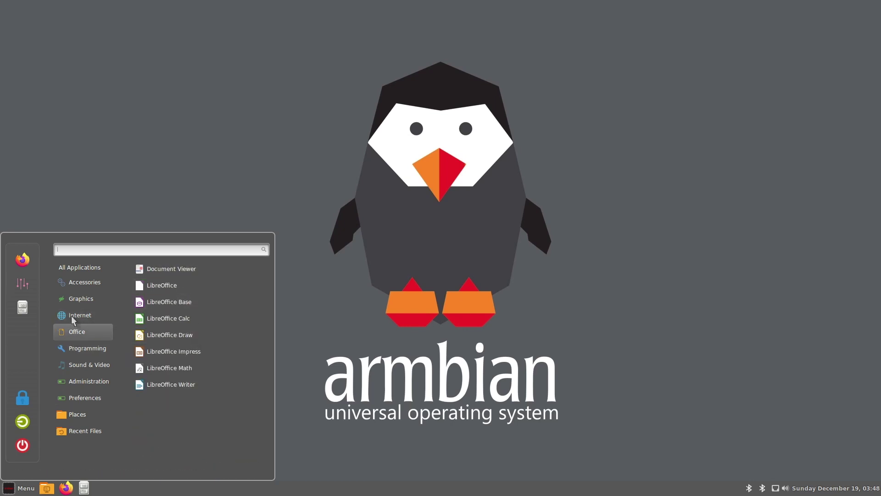
{"action": "mouse_move", "coordinate": [70, 351]}
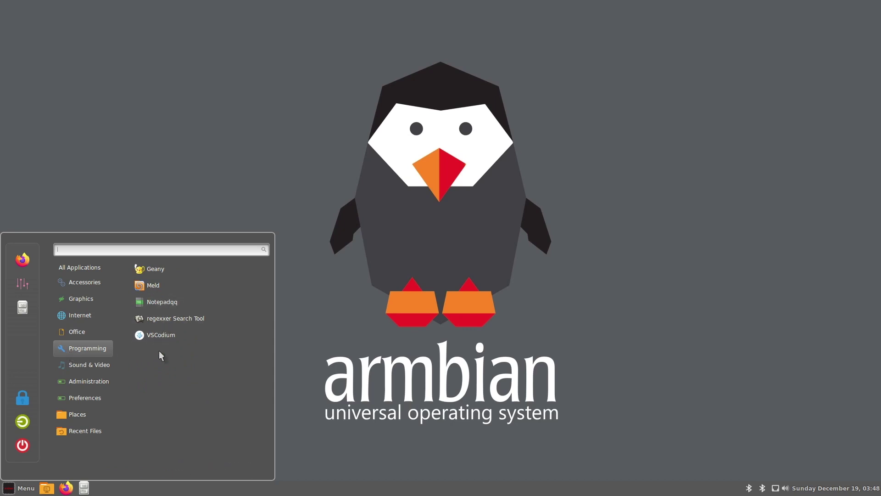
{"action": "left_click", "coordinate": [146, 340]}
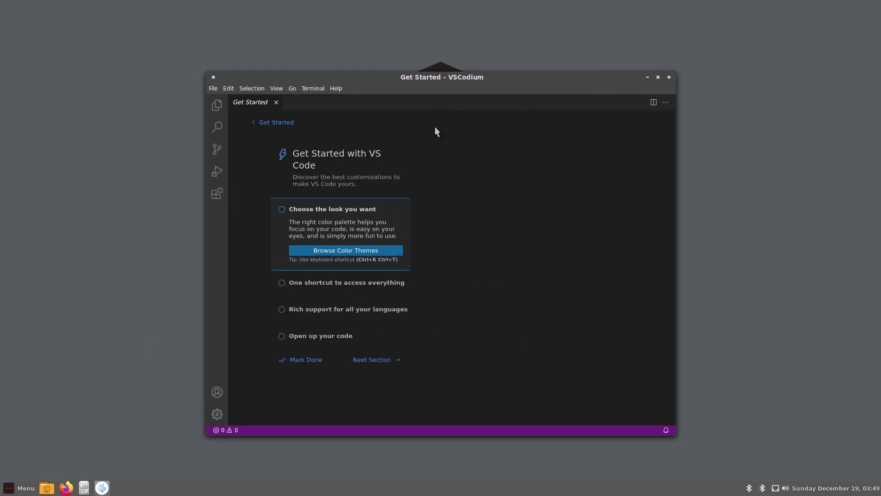
{"action": "left_click", "coordinate": [669, 77]}
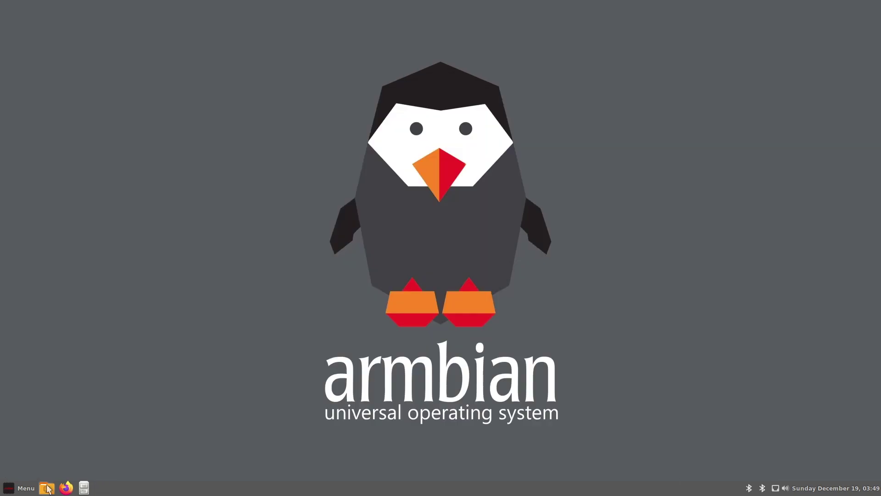
{"action": "left_click", "coordinate": [85, 489]}
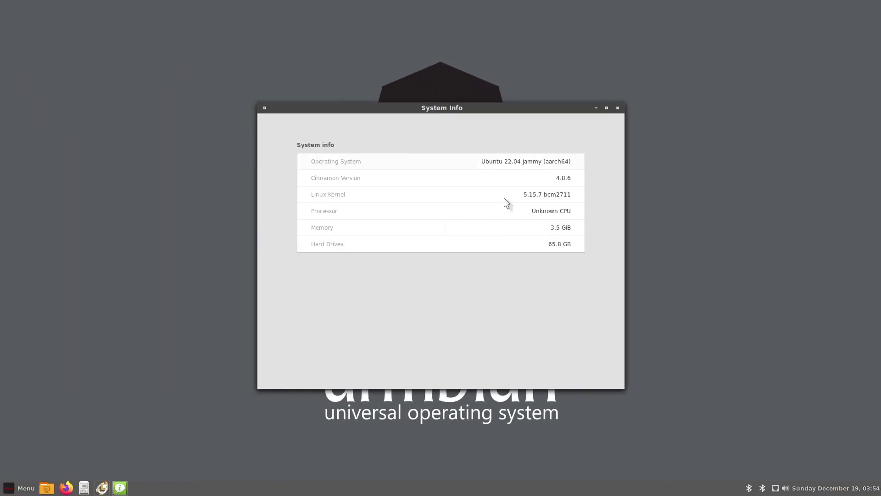
{"action": "left_click", "coordinate": [619, 108]}
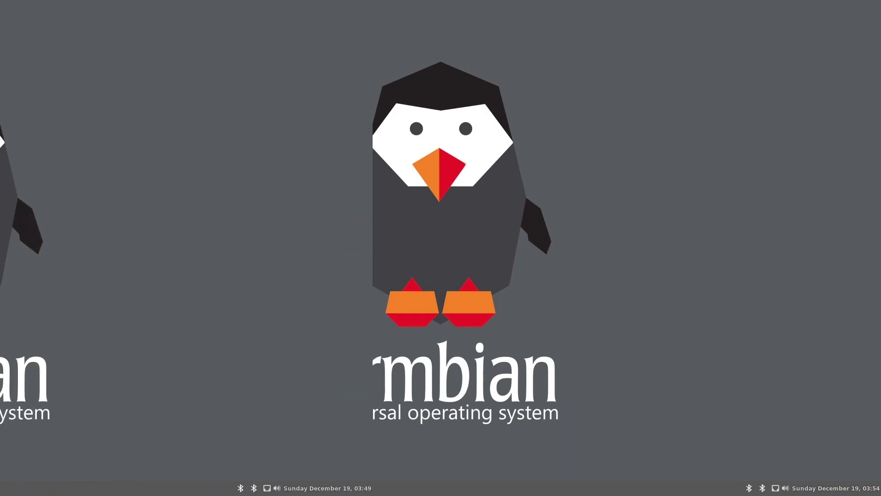
- Open a terminal from the desktop context menu and tab-complete 'raspi' to look for raspi-config
{"action": "right_click", "coordinate": [207, 114]}
{"action": "mouse_move", "coordinate": [249, 131]}
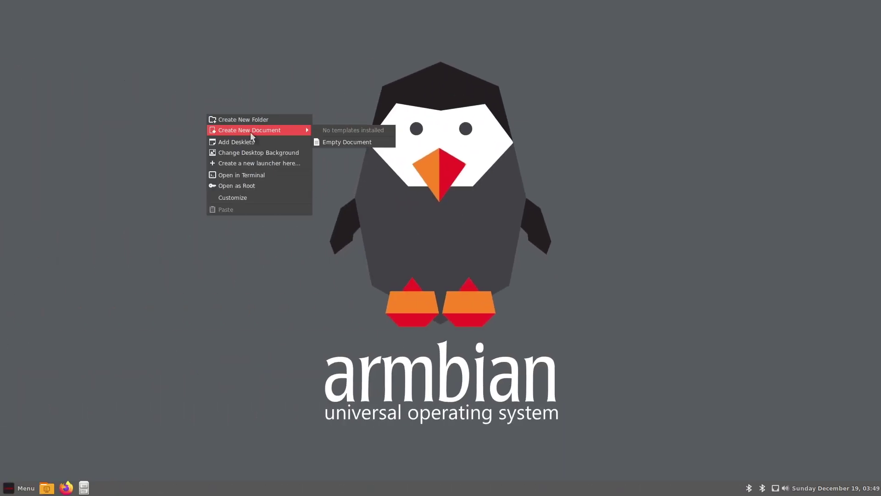
{"action": "left_click", "coordinate": [251, 196]}
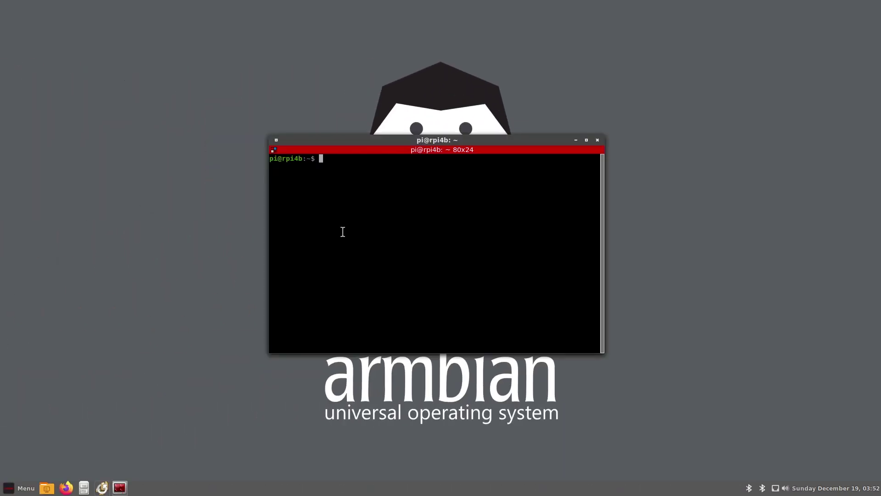
{"action": "type", "text": "raspi"}
{"action": "key", "text": "Tab"}
{"action": "key", "text": "Tab"}
{"action": "key", "text": "Tab"}
{"action": "key", "text": "Tab"}
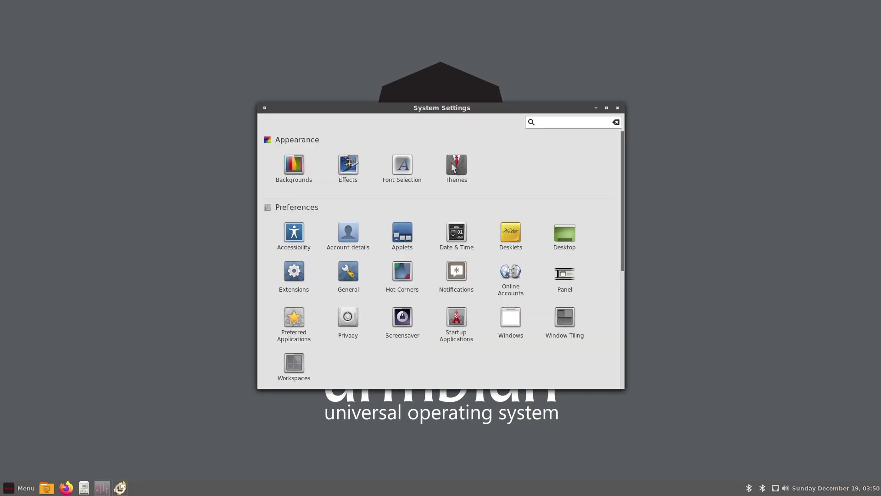
- Install the Numix Cinnamon SemiTransparent theme from the Themes Add/Remove catalog
{"action": "left_click", "coordinate": [452, 164]}
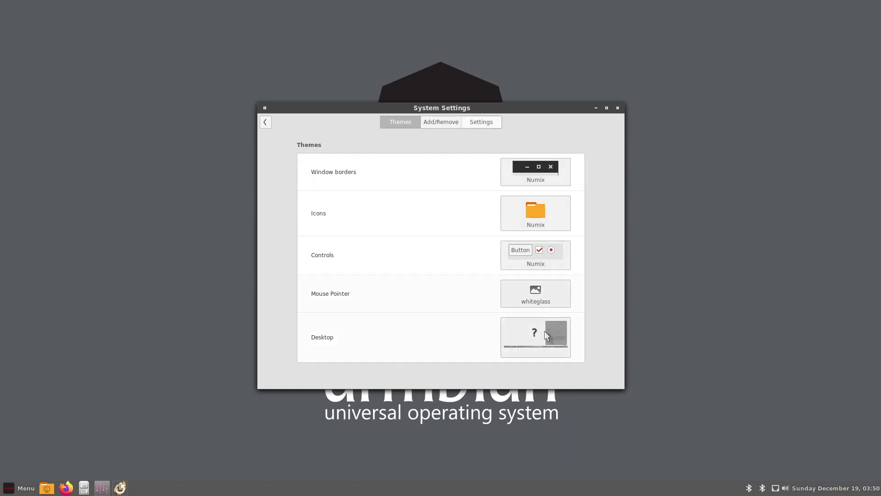
{"action": "left_click", "coordinate": [446, 118]}
{"action": "left_click", "coordinate": [528, 169]}
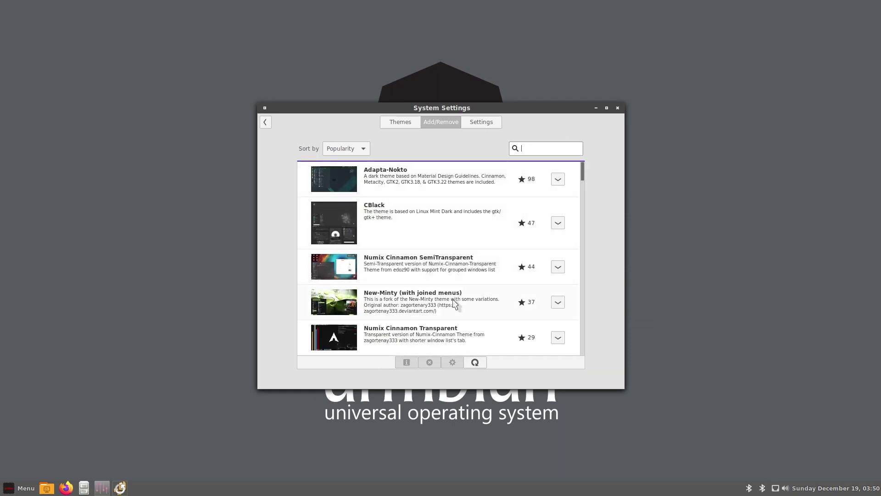
{"action": "left_click", "coordinate": [442, 264]}
{"action": "left_click", "coordinate": [557, 267]}
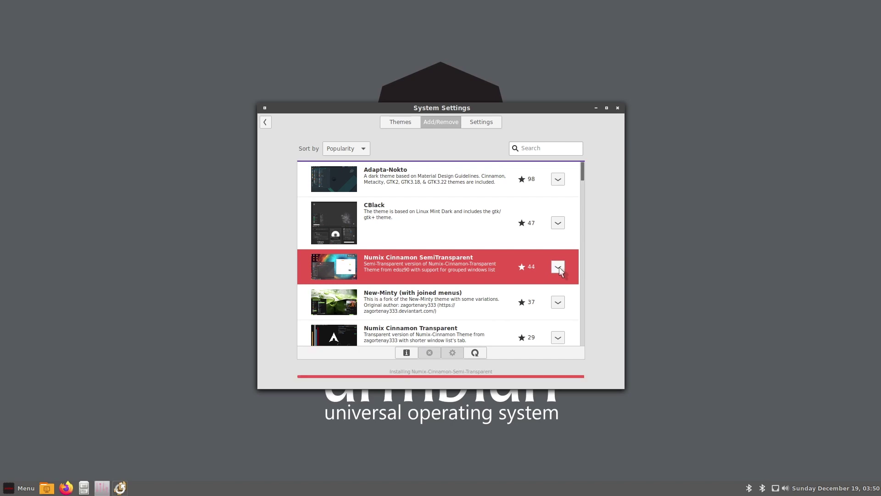
- Apply Numix-Cinnamon-Semi-Transparent as the desktop theme and review the other theme choices
{"action": "left_click", "coordinate": [403, 123]}
{"action": "left_click", "coordinate": [539, 338]}
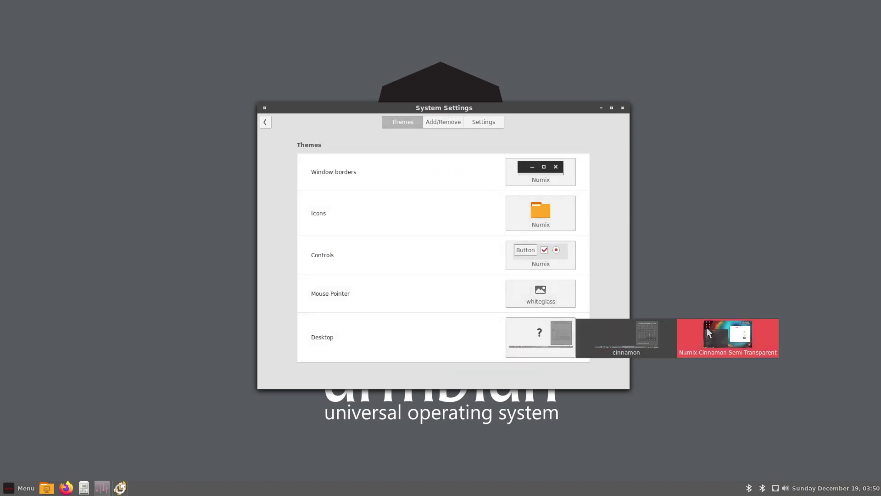
{"action": "left_click", "coordinate": [714, 330]}
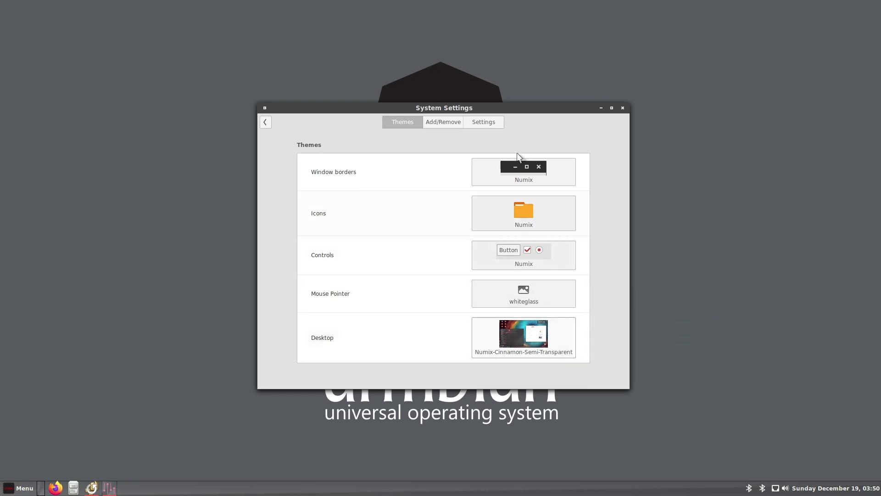
{"action": "left_click", "coordinate": [502, 170]}
{"action": "left_click", "coordinate": [512, 229]}
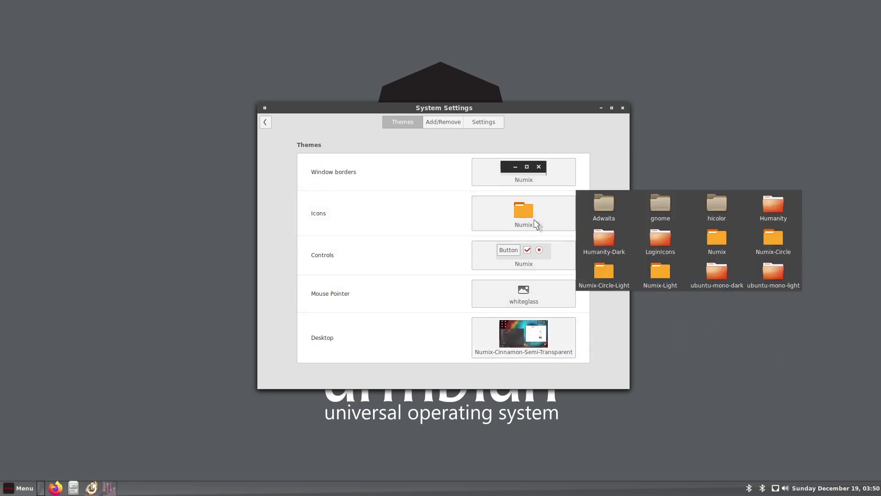
{"action": "left_click", "coordinate": [539, 250]}
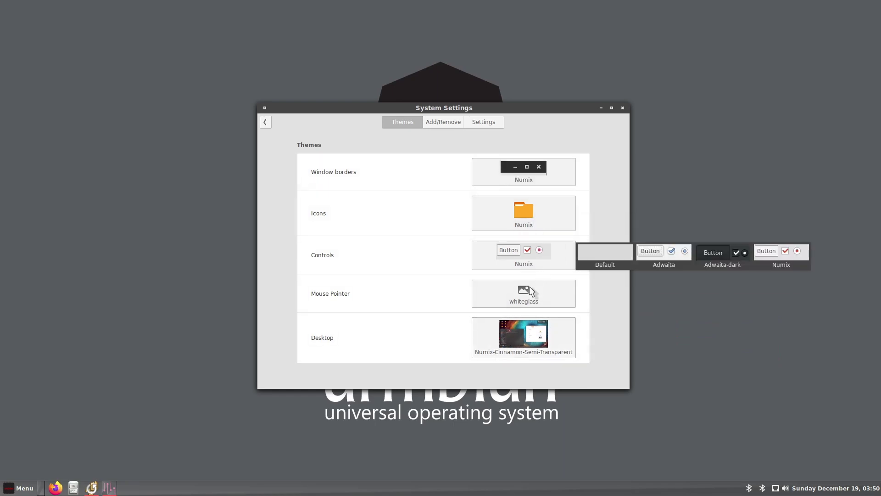
{"action": "left_click", "coordinate": [530, 287]}
{"action": "left_click", "coordinate": [612, 163]}
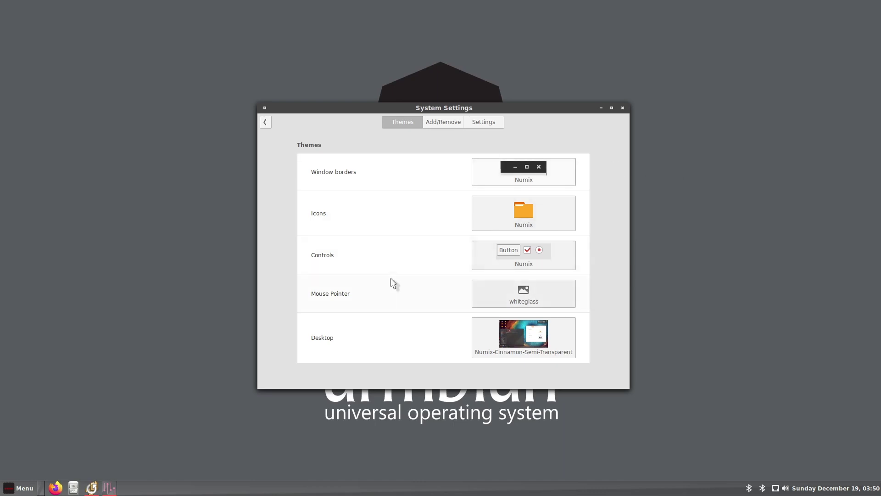
{"action": "left_click", "coordinate": [17, 490]}
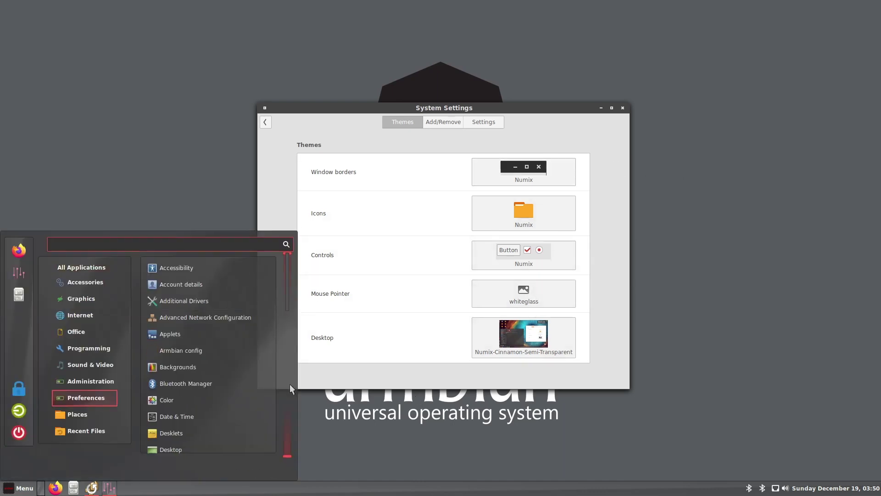
{"action": "left_click", "coordinate": [610, 305]}
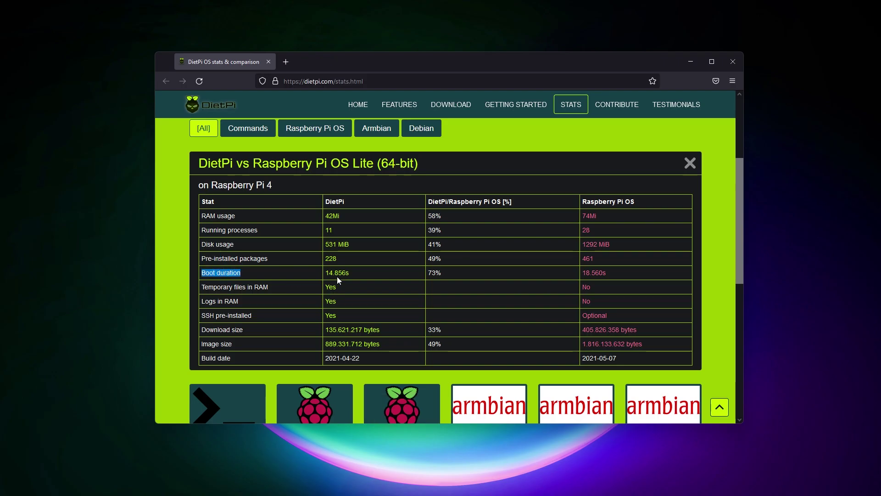
{"action": "double_click", "coordinate": [603, 272]}
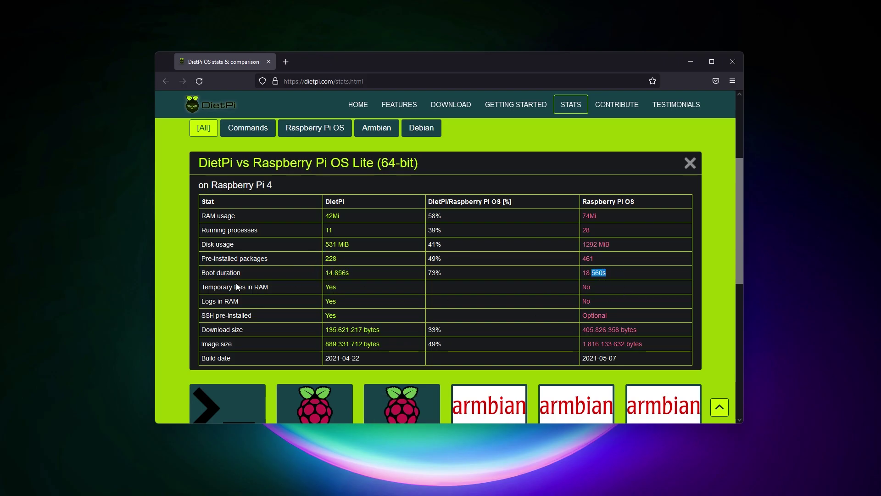
{"action": "left_click_drag", "start_coordinate": [324, 344], "coordinate": [393, 346]}
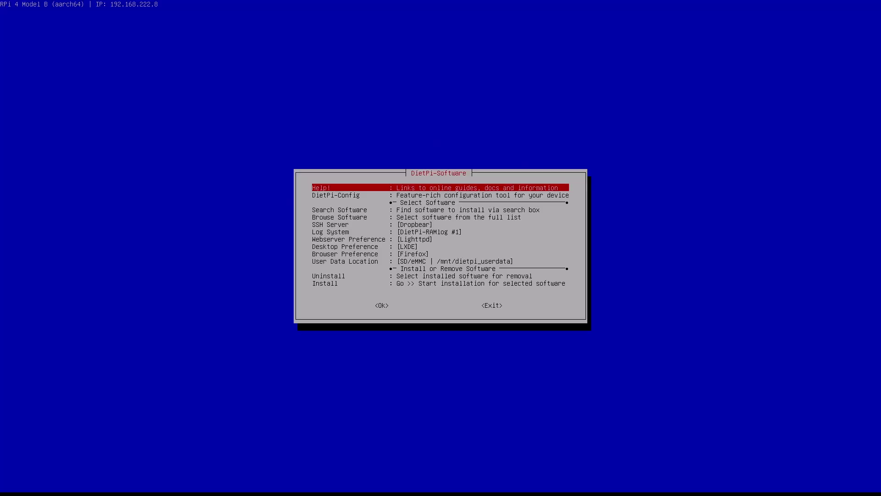
- Review the webserver preference options and keep Lighttpd
{"action": "key", "text": "Down"}
{"action": "key", "text": "Down"}
{"action": "key", "text": "Down"}
{"action": "key", "text": "Down"}
{"action": "key", "text": "Down"}
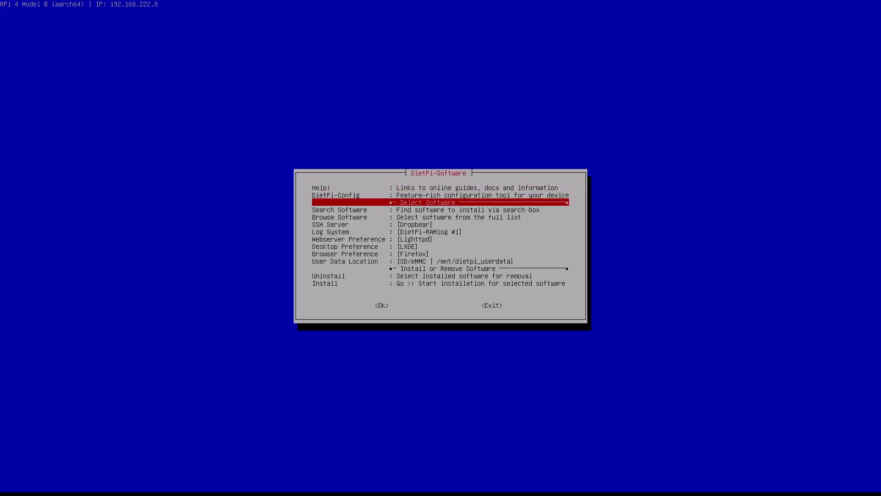
{"action": "key", "text": "Up"}
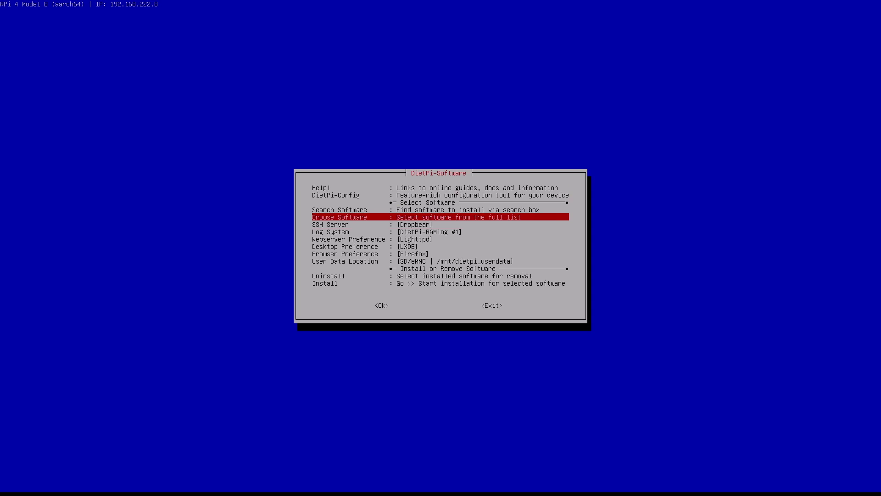
{"action": "key", "text": "Down"}
{"action": "key", "text": "Down"}
{"action": "key", "text": "Down"}
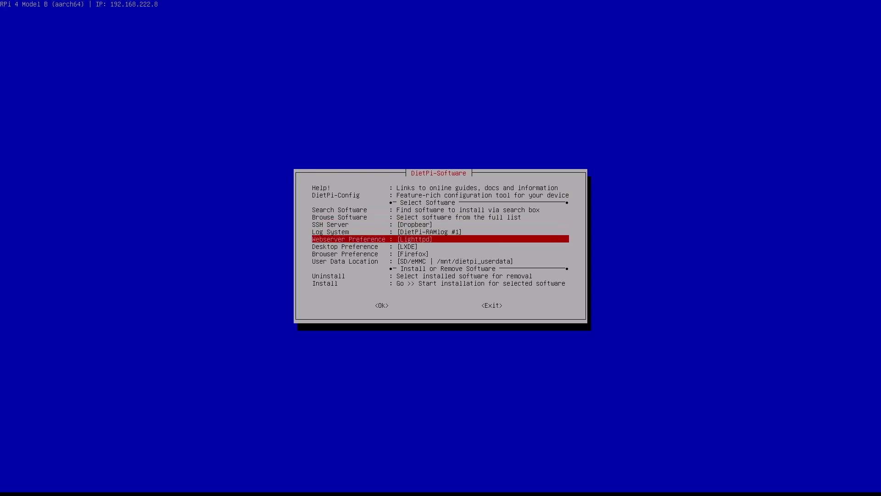
{"action": "key", "text": "Return"}
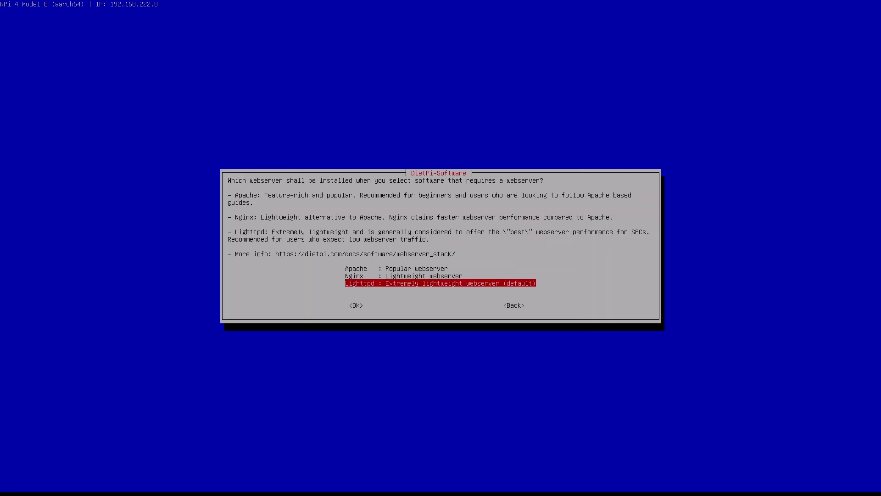
{"action": "key", "text": "Up"}
{"action": "key", "text": "Up"}
{"action": "key", "text": "Down"}
{"action": "key", "text": "Down"}
{"action": "key", "text": "Tab"}
{"action": "key", "text": "Tab"}
{"action": "key", "text": "Return"}
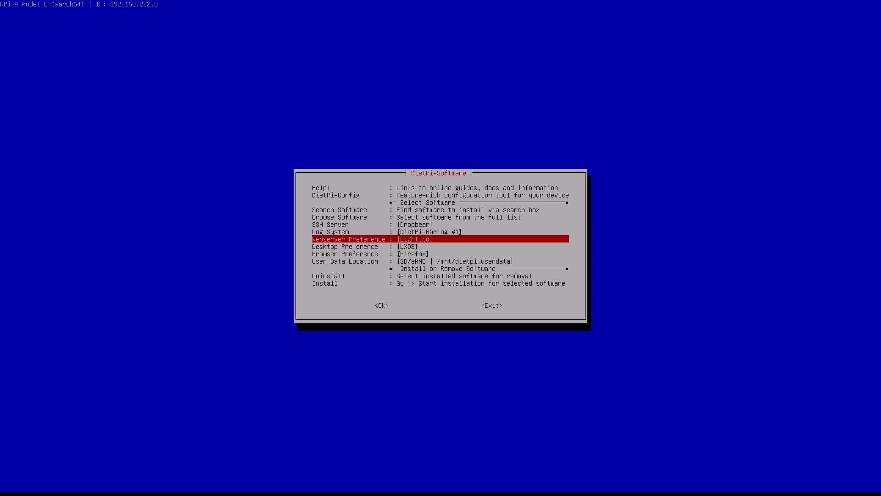
- Look over the desktop environment choices (LXDE, Xfce, MATE) and keep LXDE
{"action": "key", "text": "Down"}
{"action": "key", "text": "Return"}
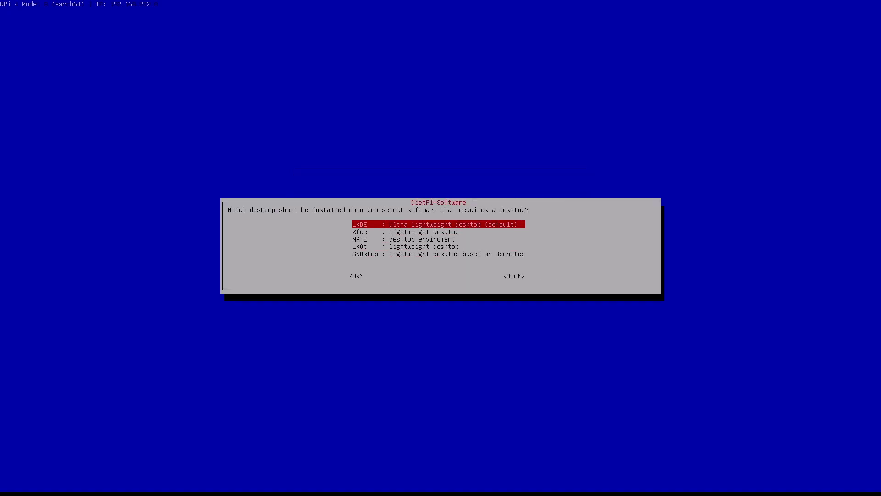
{"action": "key", "text": "Down"}
{"action": "key", "text": "Down"}
{"action": "key", "text": "Down"}
{"action": "key", "text": "Down"}
{"action": "key", "text": "Up"}
{"action": "key", "text": "Up"}
{"action": "key", "text": "Up"}
{"action": "key", "text": "Up"}
{"action": "key", "text": "Down"}
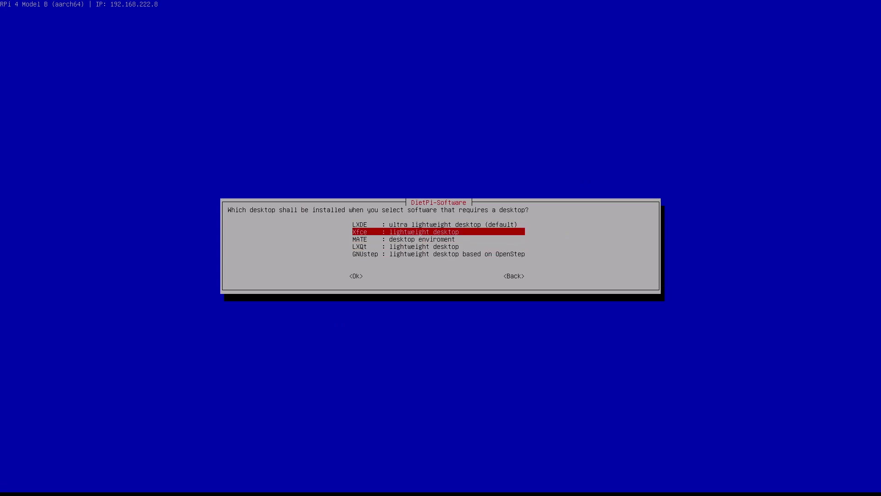
{"action": "key", "text": "Down"}
{"action": "key", "text": "Up"}
{"action": "key", "text": "Down"}
{"action": "key", "text": "Down"}
{"action": "key", "text": "Down"}
{"action": "key", "text": "Up"}
{"action": "key", "text": "Up"}
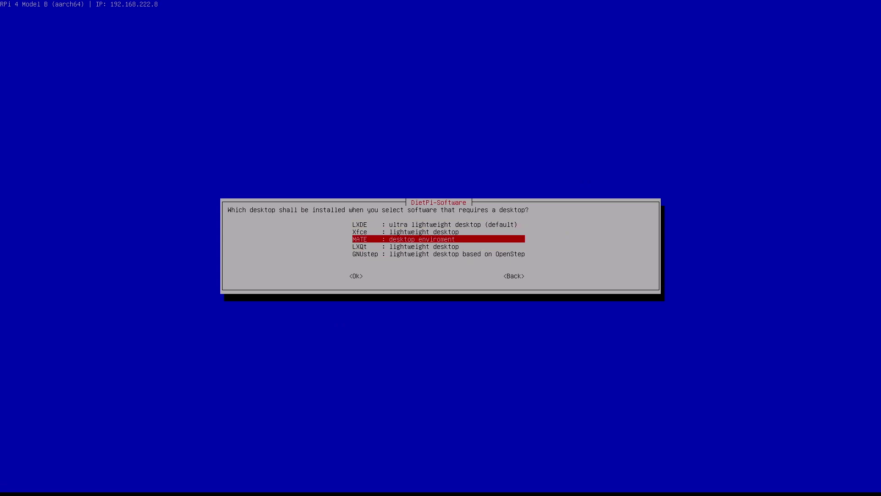
{"action": "key", "text": "Up"}
{"action": "key", "text": "Escape"}
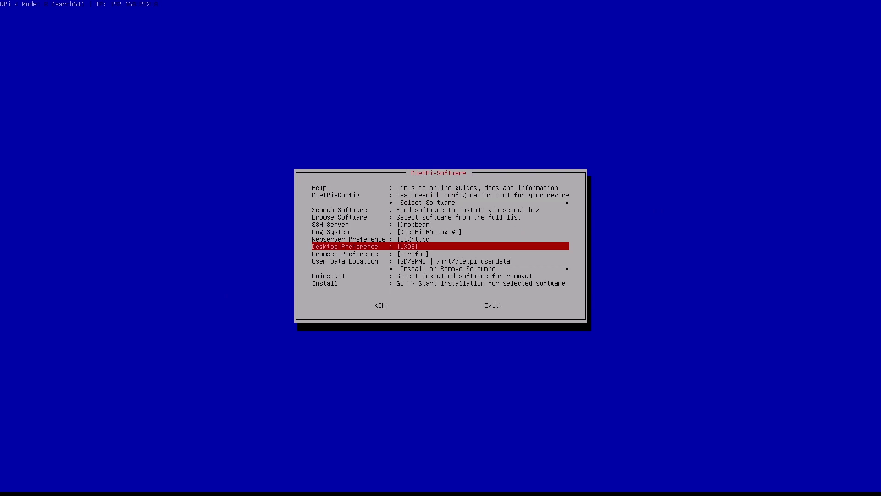
- Set Chromium as the browser preference and try Install with nothing selected
{"action": "key", "text": "Down"}
{"action": "key", "text": "Return"}
{"action": "key", "text": "Up"}
{"action": "key", "text": "Escape"}
{"action": "key", "text": "Down"}
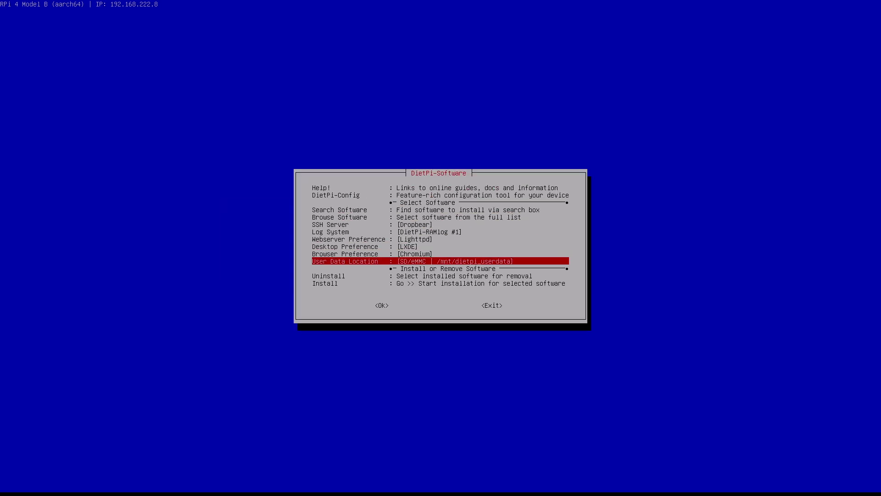
{"action": "key", "text": "Down"}
{"action": "key", "text": "Down"}
{"action": "key", "text": "Return"}
- Tick Kodi, Nextcloud and AdGuard Home in Browse Software and confirm the installation
{"action": "key", "text": "Return"}
{"action": "key", "text": "Up"}
{"action": "key", "text": "Up"}
{"action": "key", "text": "Up"}
{"action": "key", "text": "Up"}
{"action": "key", "text": "Up"}
{"action": "key", "text": "Up"}
{"action": "key", "text": "Up"}
{"action": "key", "text": "Down"}
{"action": "key", "text": "Return"}
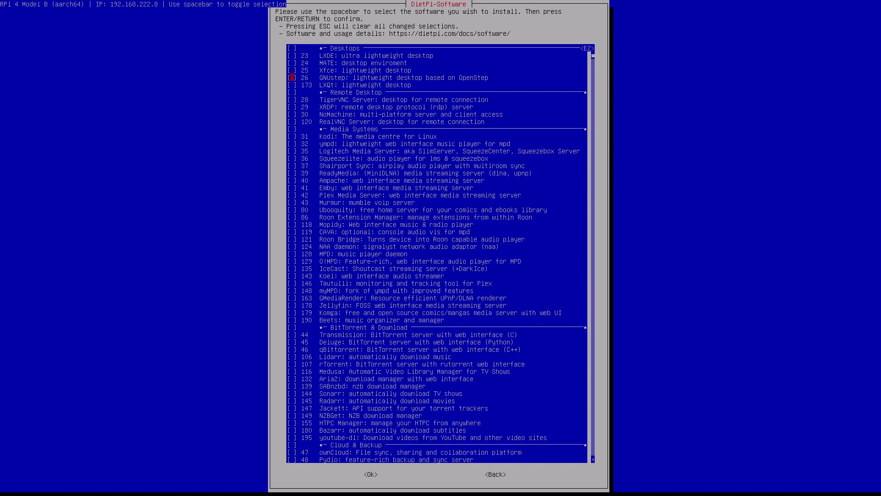
{"action": "key", "text": "Up"}
{"action": "key", "text": "Up"}
{"action": "key", "text": "Up"}
{"action": "key", "text": "Up"}
{"action": "key", "text": "Up"}
{"action": "key", "text": "Up"}
{"action": "key", "text": "Up"}
{"action": "key", "text": "Up"}
{"action": "key", "text": "Up"}
{"action": "key", "text": "Escape"}
{"action": "key", "text": "Return"}
{"action": "left_click", "coordinate": [292, 151]}
{"action": "key", "text": "Return"}
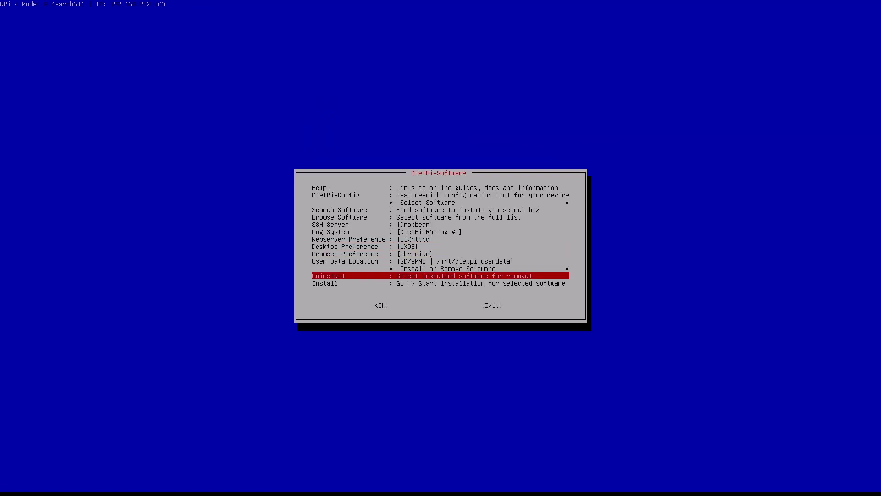
{"action": "key", "text": "Return"}
{"action": "key", "text": "Left"}
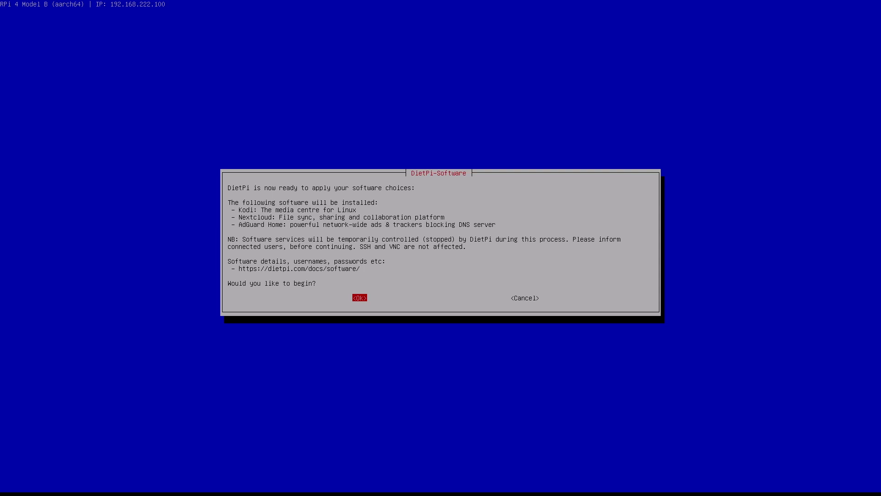
{"action": "key", "text": "Return"}
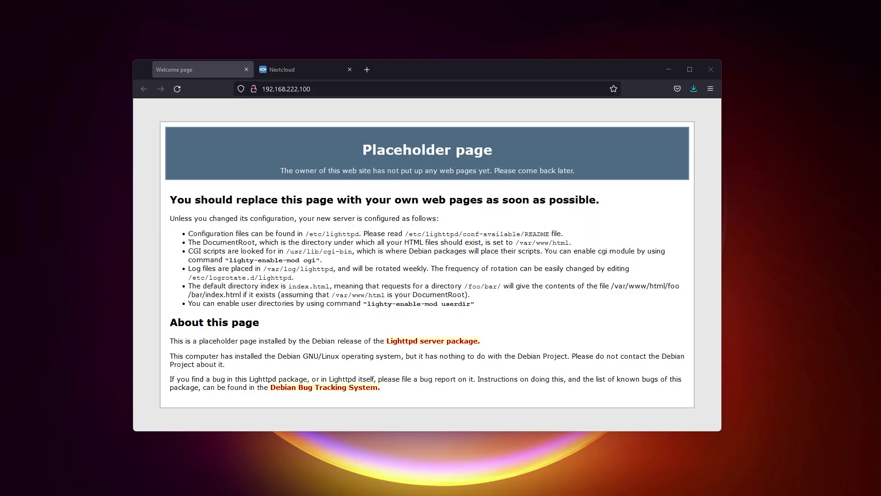
- Point out the lighttpd configuration path, then switch to the Nextcloud login tab
{"action": "left_click", "coordinate": [316, 89]}
{"action": "left_click", "coordinate": [176, 296]}
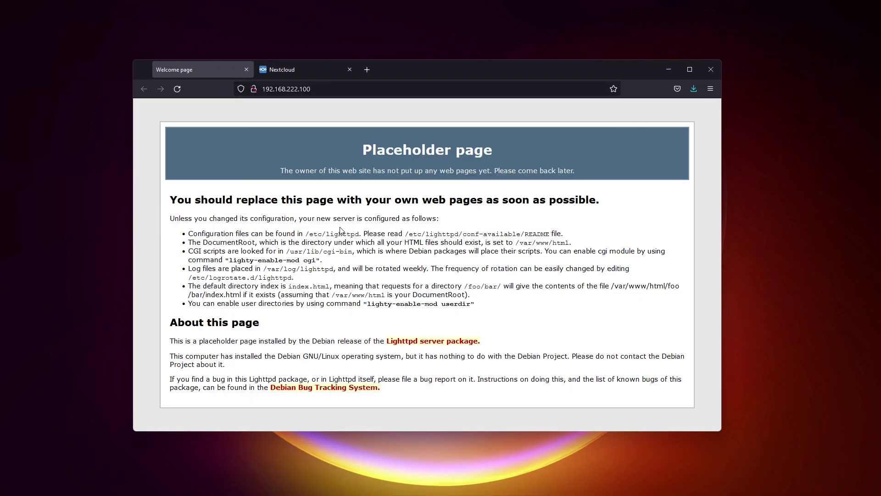
{"action": "double_click", "coordinate": [344, 233]}
{"action": "left_click", "coordinate": [295, 70]}
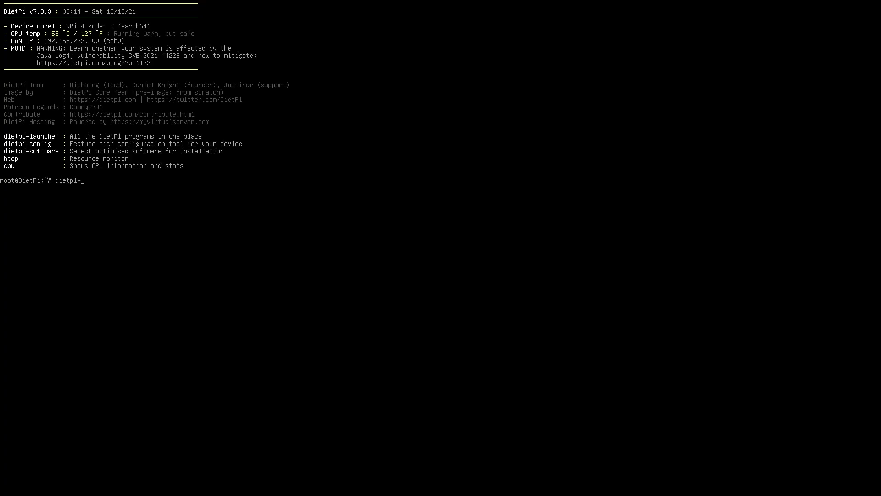
- Launch dietpi-software and pass through the Browse Software list without changing selections
{"action": "type", "text": "software"}
{"action": "key", "text": "Return"}
{"action": "key", "text": "Down"}
{"action": "key", "text": "Down"}
{"action": "key", "text": "Down"}
{"action": "key", "text": "Down"}
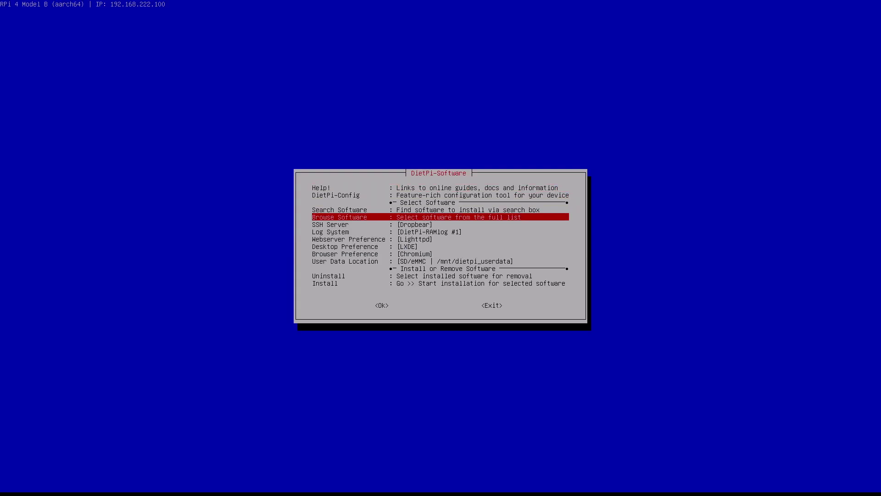
{"action": "key", "text": "Return"}
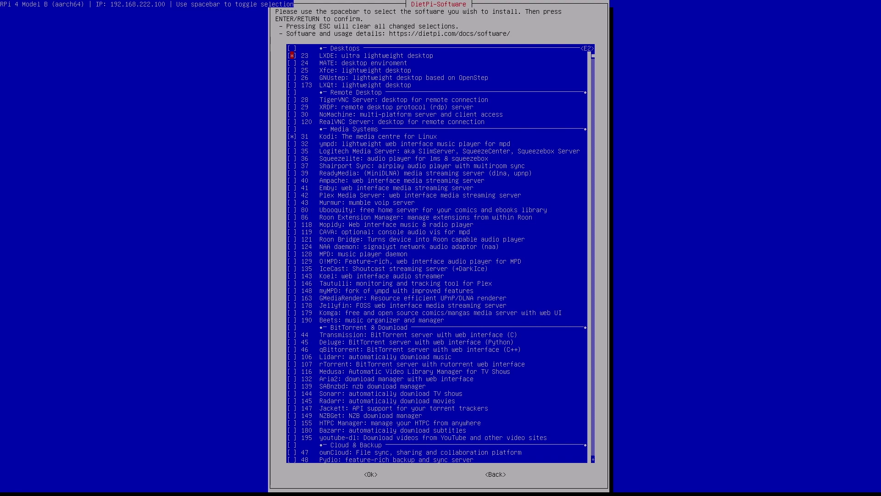
{"action": "key", "text": "Tab"}
{"action": "key", "text": "Return"}
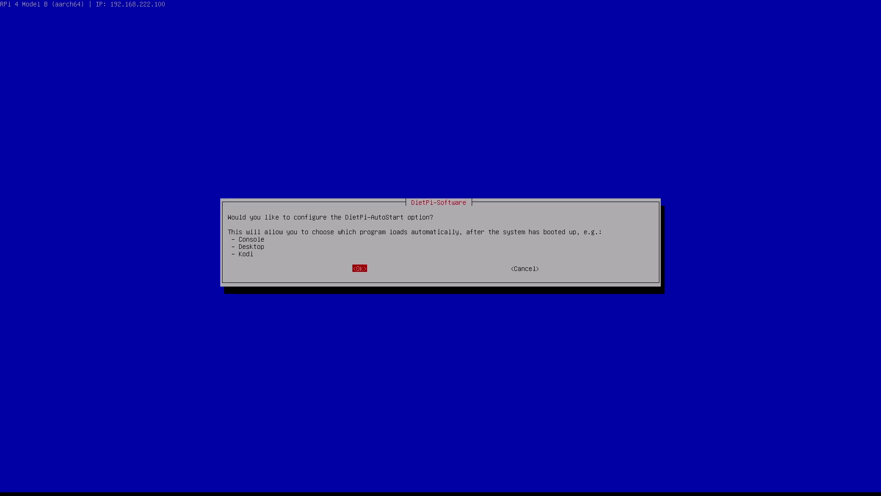
- Set DietPi-AutoStart to '2 : Automatic login' desktop for the dietpi user
{"action": "key", "text": "Return"}
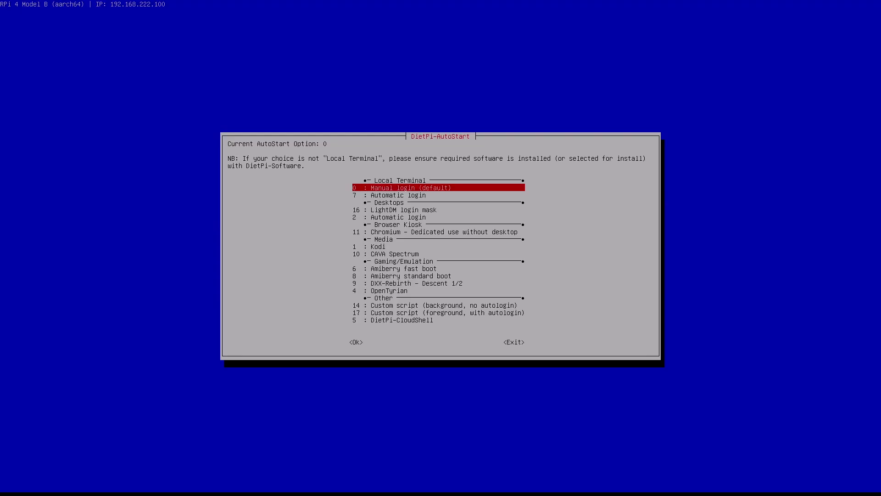
{"action": "key", "text": "Down"}
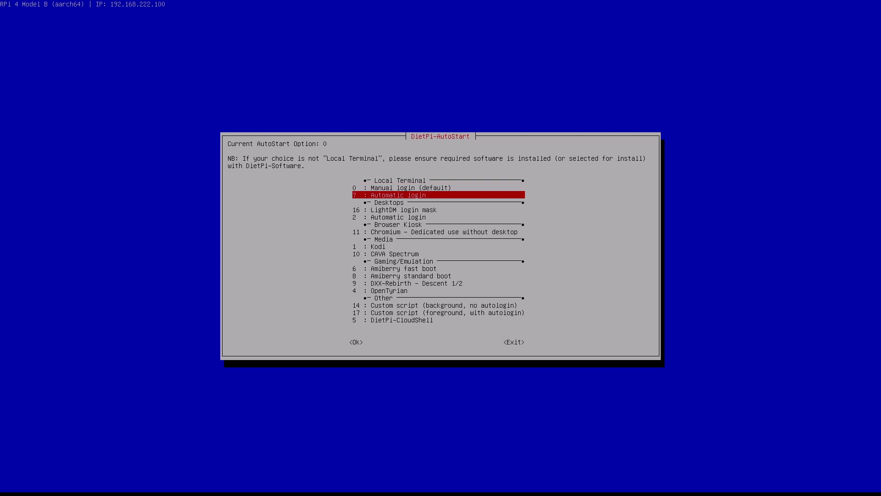
{"action": "key", "text": "Down"}
{"action": "key", "text": "Down"}
{"action": "key", "text": "Down"}
{"action": "key", "text": "Down"}
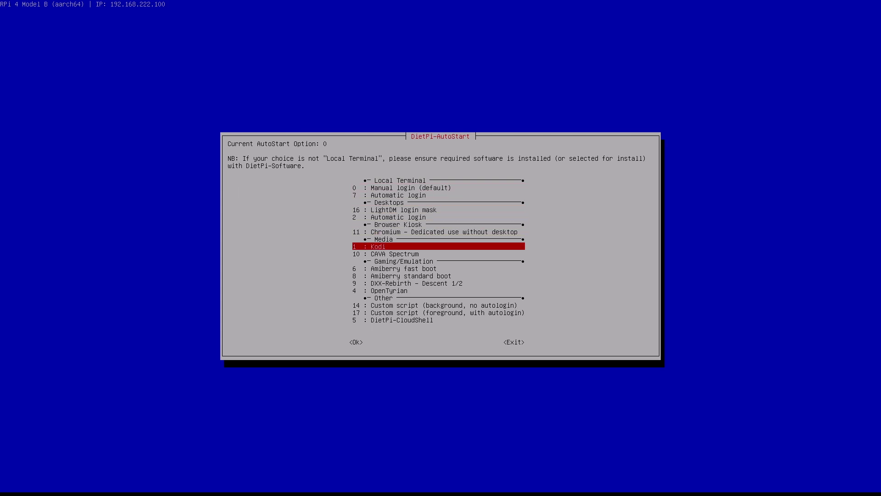
{"action": "key", "text": "Up"}
{"action": "key", "text": "Up"}
{"action": "key", "text": "Return"}
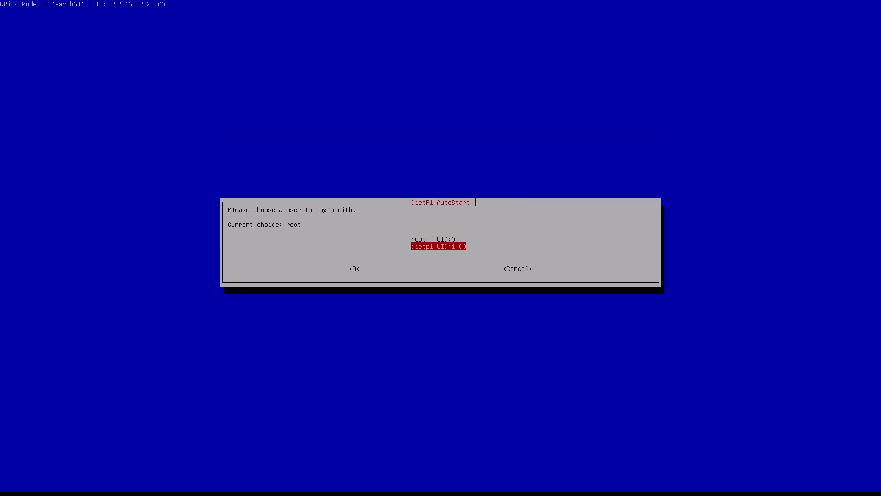
{"action": "key", "text": "Return"}
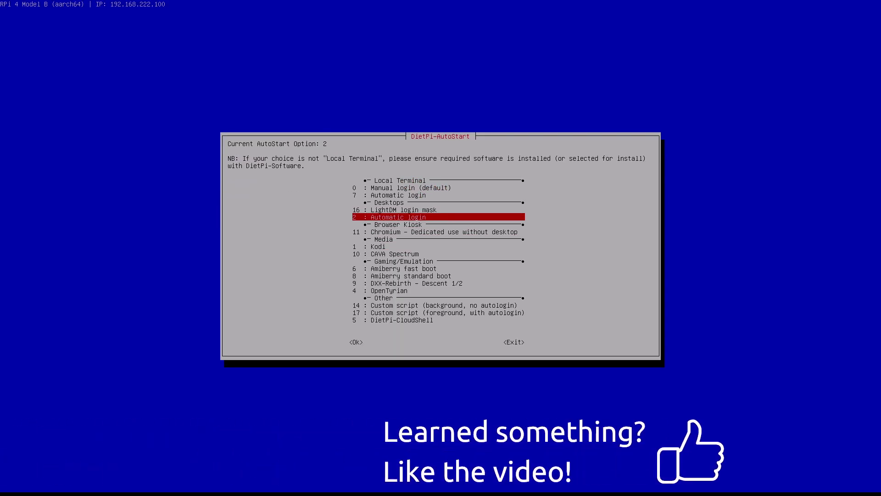
{"action": "key", "text": "Tab"}
{"action": "key", "text": "Return"}
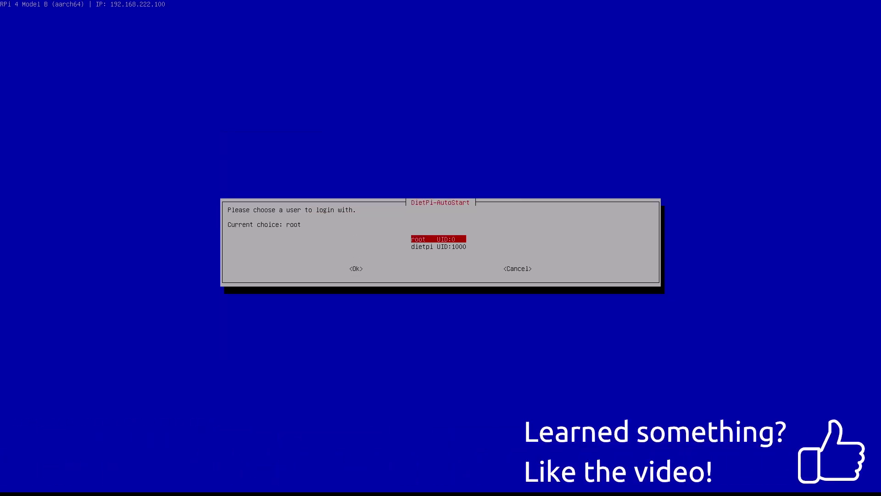
{"action": "key", "text": "Tab"}
{"action": "key", "text": "Tab"}
{"action": "key", "text": "Return"}
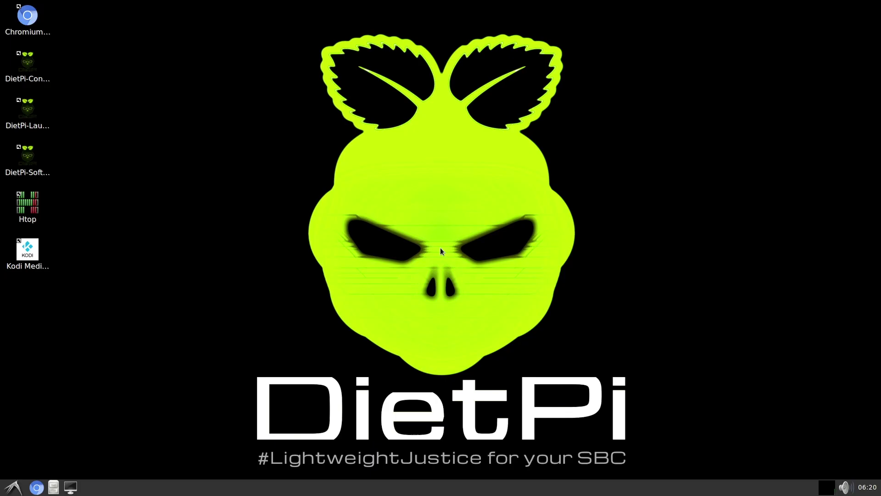
{"action": "left_click", "coordinate": [13, 486]}
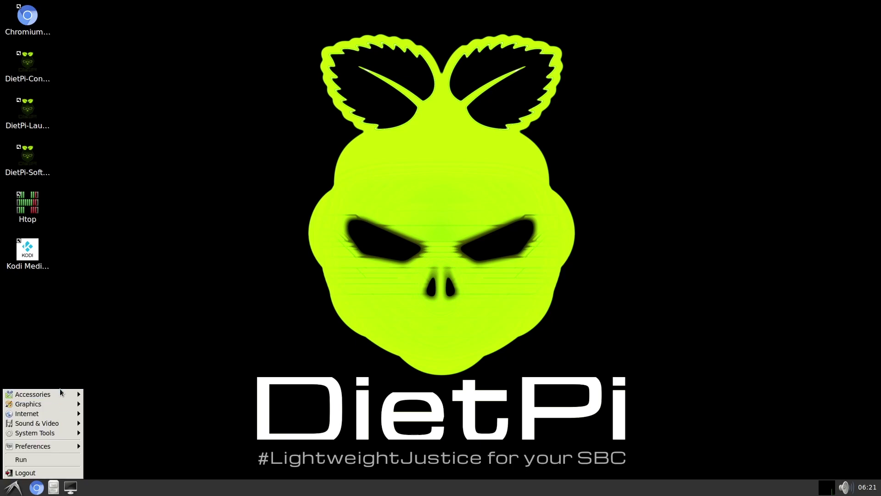
{"action": "mouse_move", "coordinate": [62, 415]}
{"action": "left_click", "coordinate": [104, 413]}
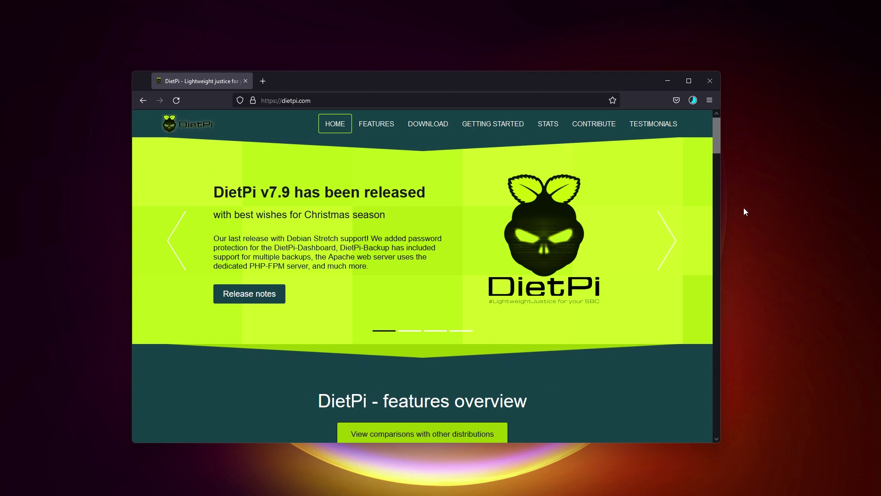
- Browse dietpi.com's featured slides and go to the Download section
{"action": "left_click", "coordinate": [666, 240]}
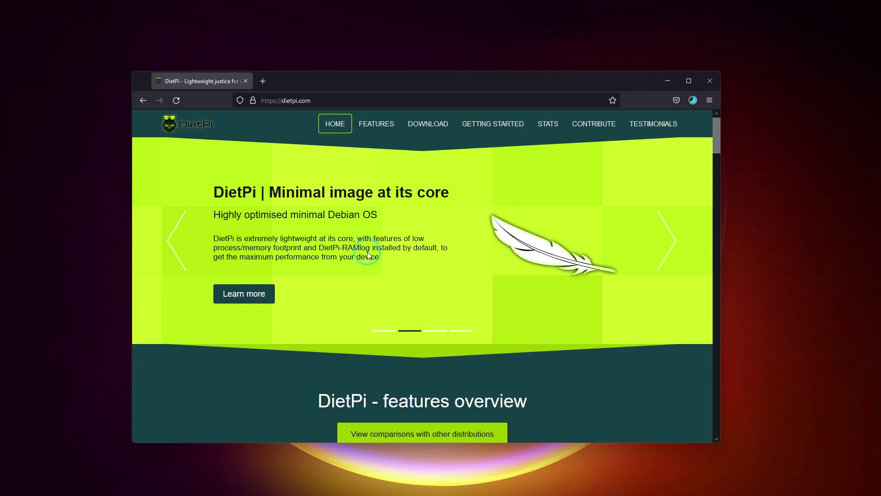
{"action": "scroll", "coordinate": [437, 279], "scroll_direction": "down", "scroll_amount": 10}
{"action": "scroll", "coordinate": [437, 279], "scroll_direction": "up", "scroll_amount": 10}
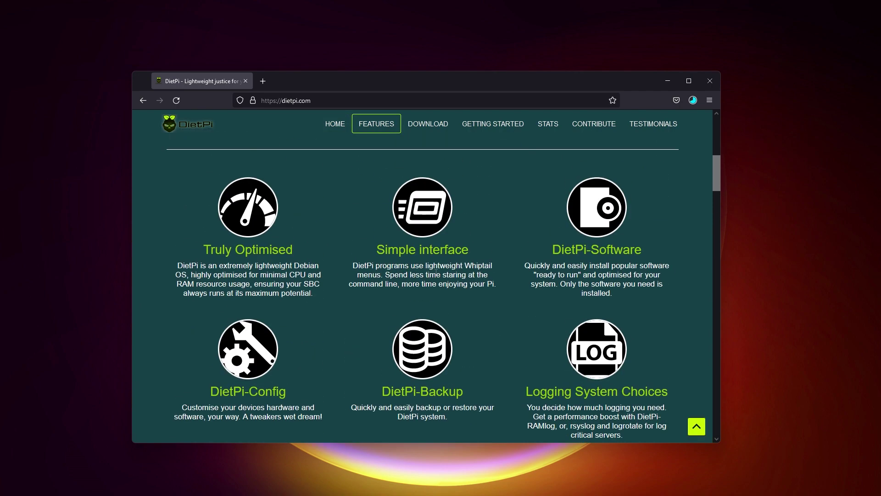
{"action": "left_click", "coordinate": [427, 123]}
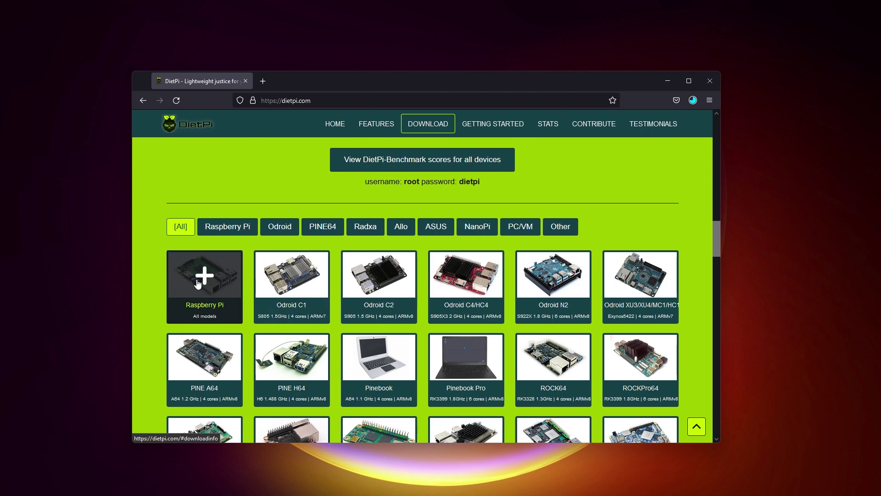
- Save the Raspberry Pi ARMv8 64-bit image as DietPi_RPi-ARMv8-Bullseye.7z
{"action": "left_click", "coordinate": [199, 283]}
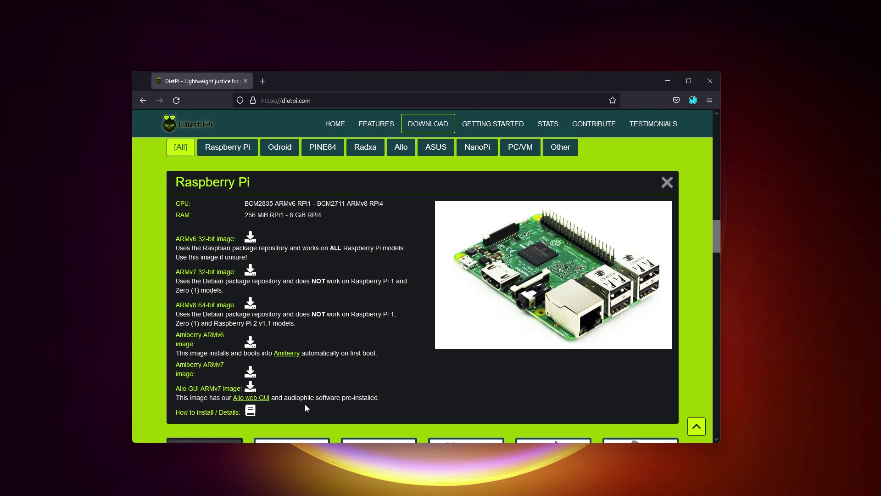
{"action": "mouse_move", "coordinate": [278, 310]}
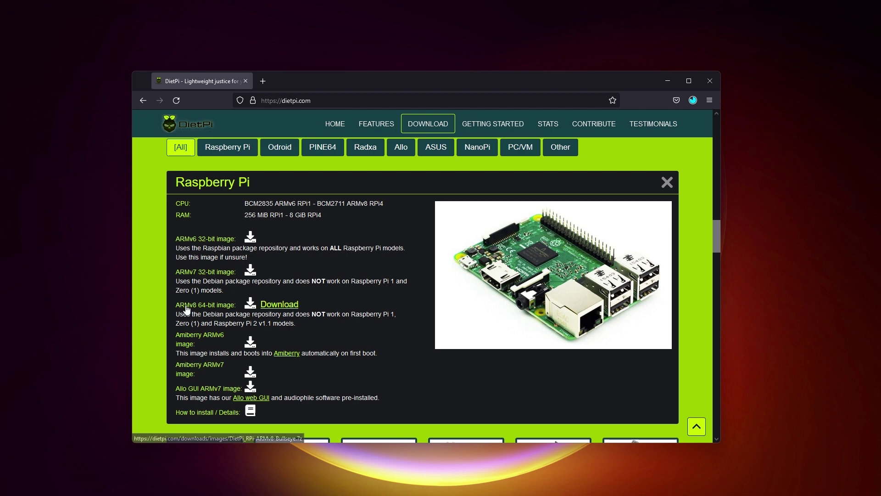
{"action": "left_click", "coordinate": [279, 310]}
{"action": "left_click", "coordinate": [345, 277]}
{"action": "left_click", "coordinate": [462, 318]}
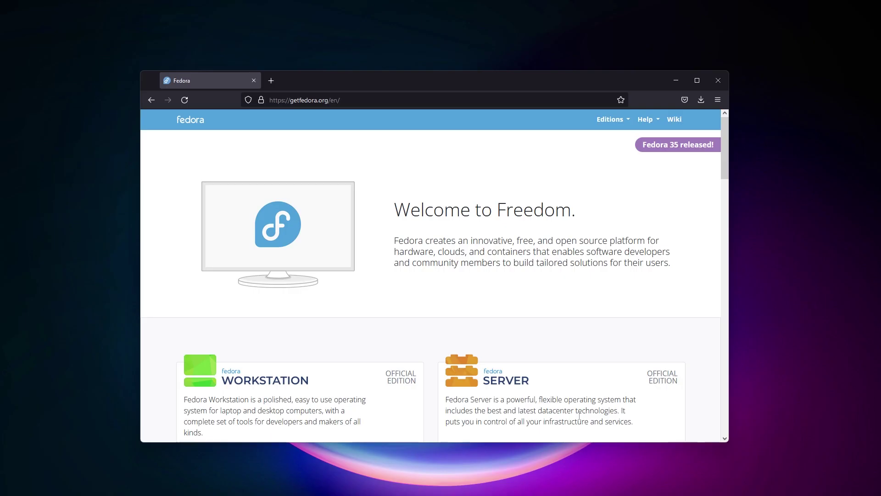
- Scroll DistroWatch's Page Hit Ranking and highlight the Fedora entry
{"action": "scroll", "coordinate": [444, 173], "scroll_direction": "down", "scroll_amount": 4}
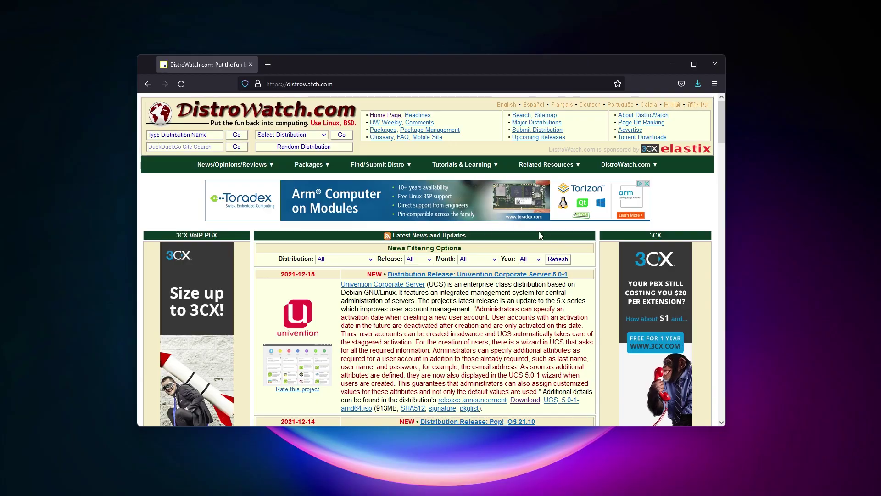
{"action": "scroll", "coordinate": [475, 343], "scroll_direction": "down", "scroll_amount": 10}
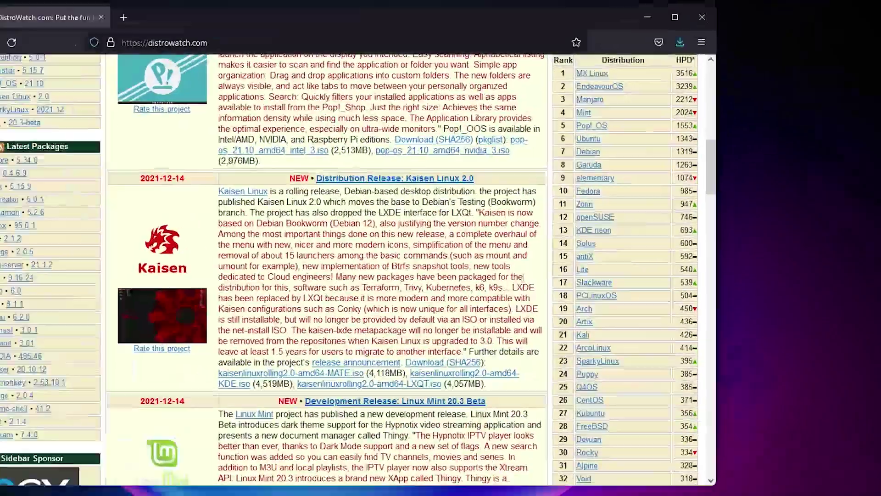
{"action": "scroll", "coordinate": [523, 276], "scroll_direction": "up", "scroll_amount": 2}
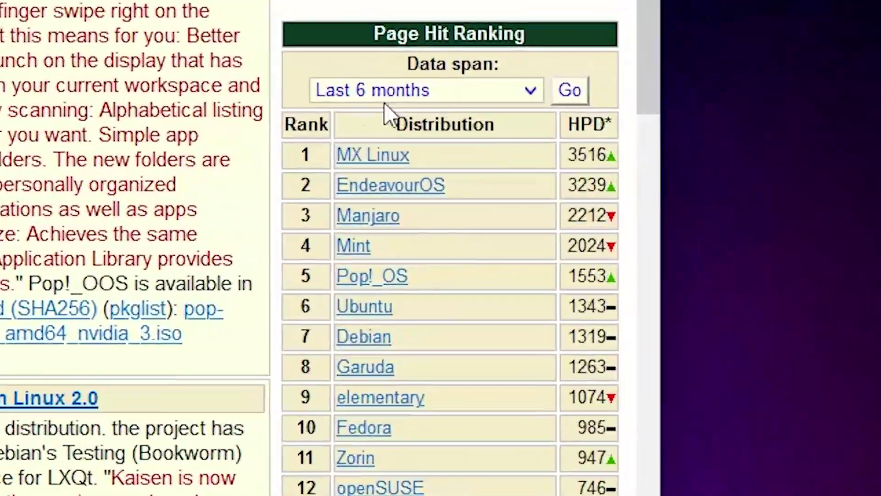
{"action": "left_click_drag", "start_coordinate": [390, 430], "coordinate": [480, 427]}
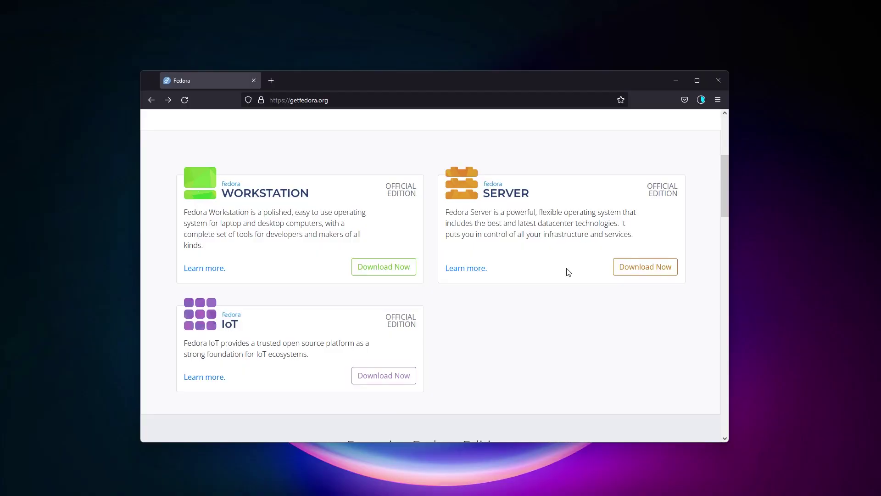
- Request the Fedora 35 IoT aarch64 raw image download on getfedora.org
{"action": "left_click", "coordinate": [383, 373]}
{"action": "scroll", "coordinate": [288, 371], "scroll_direction": "down", "scroll_amount": 1}
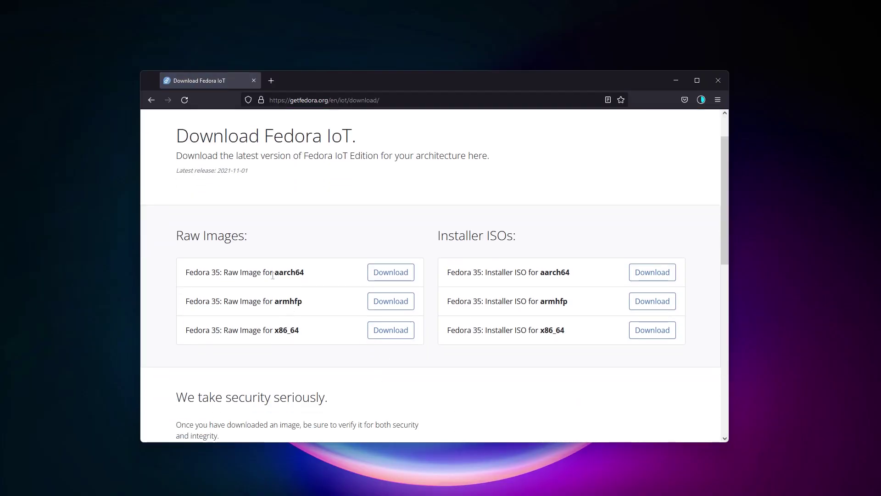
{"action": "left_click", "coordinate": [384, 278]}
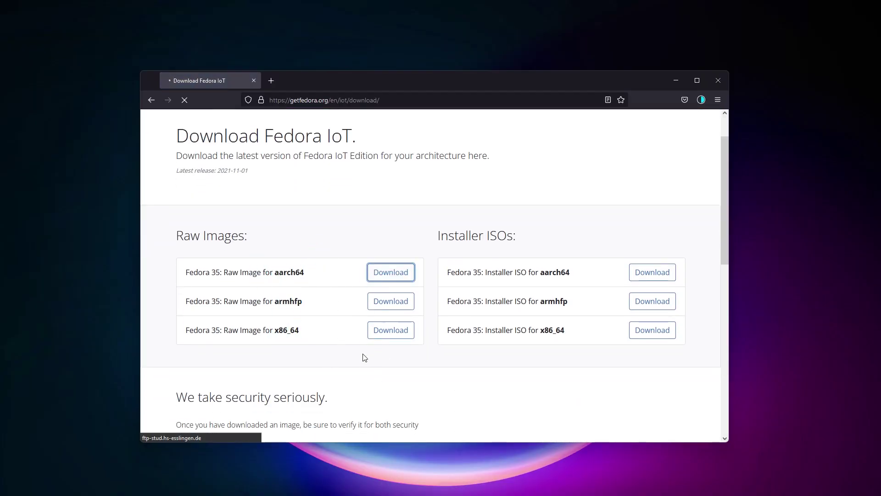
- Confirm the image download and run Fedora setup past network, privacy, repositories and online accounts
{"action": "left_click", "coordinate": [466, 316]}
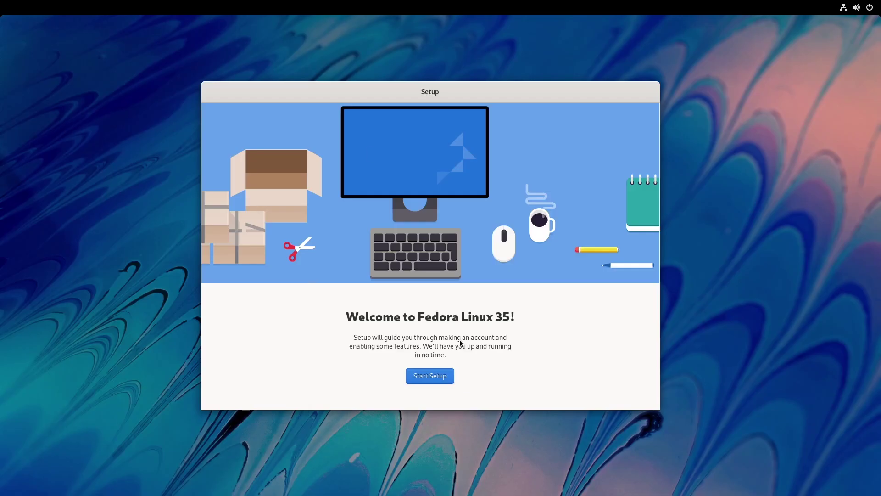
{"action": "left_click", "coordinate": [442, 375]}
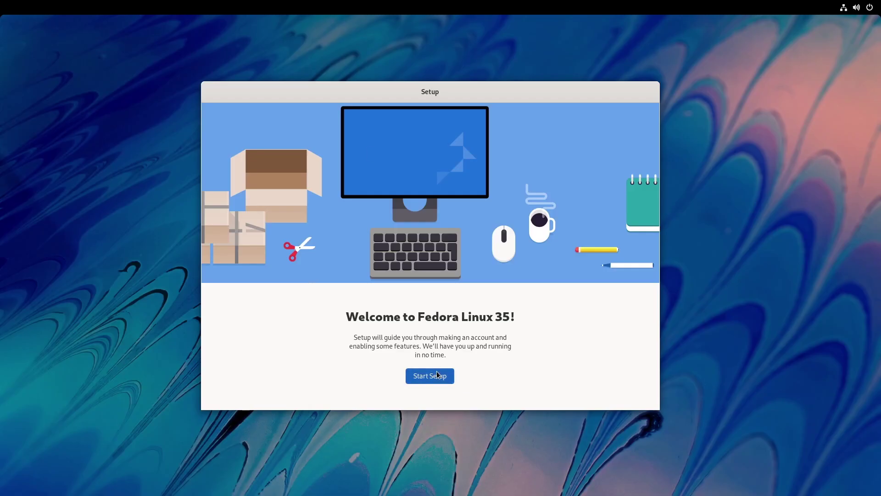
{"action": "left_click", "coordinate": [633, 95]}
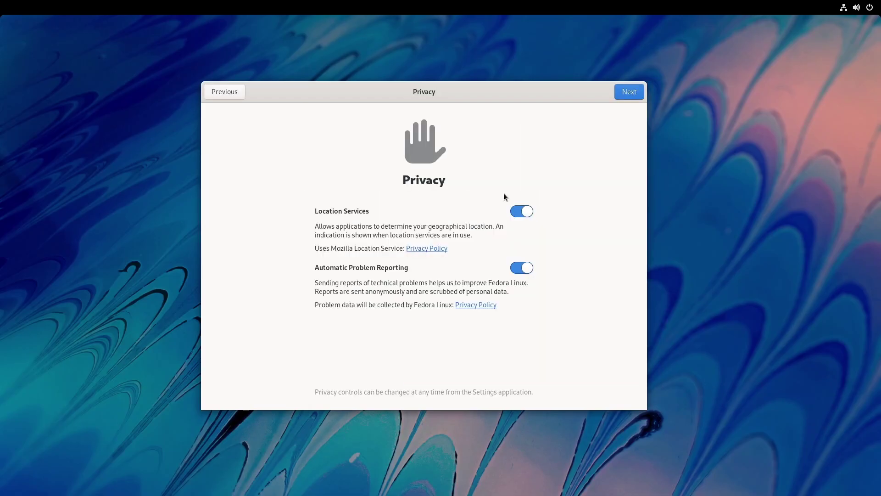
{"action": "left_click", "coordinate": [629, 92]}
{"action": "left_click", "coordinate": [630, 92]}
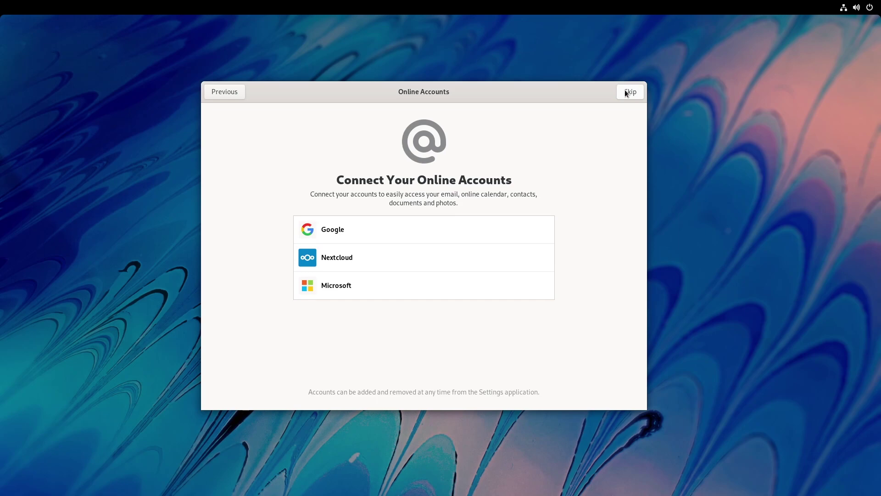
{"action": "left_click", "coordinate": [625, 91]}
- Enter the account name, set a password, and start using Fedora Linux
{"action": "type", "text": "rpitips"}
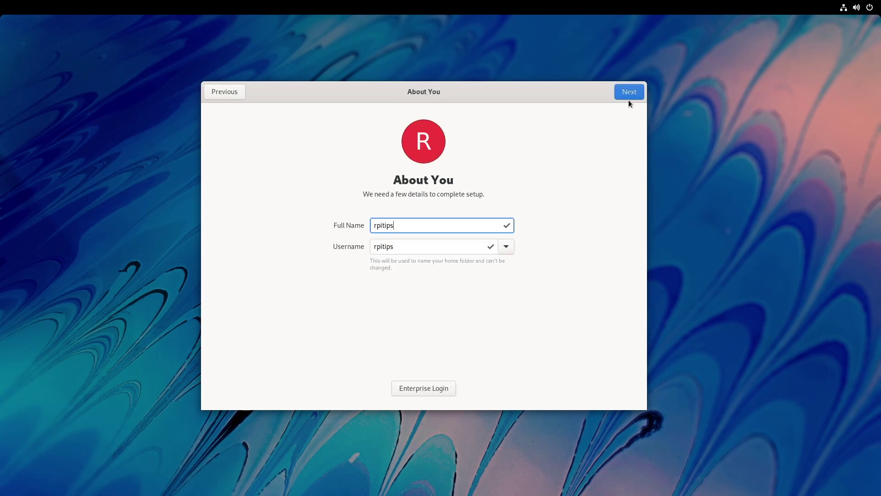
{"action": "left_click", "coordinate": [629, 94]}
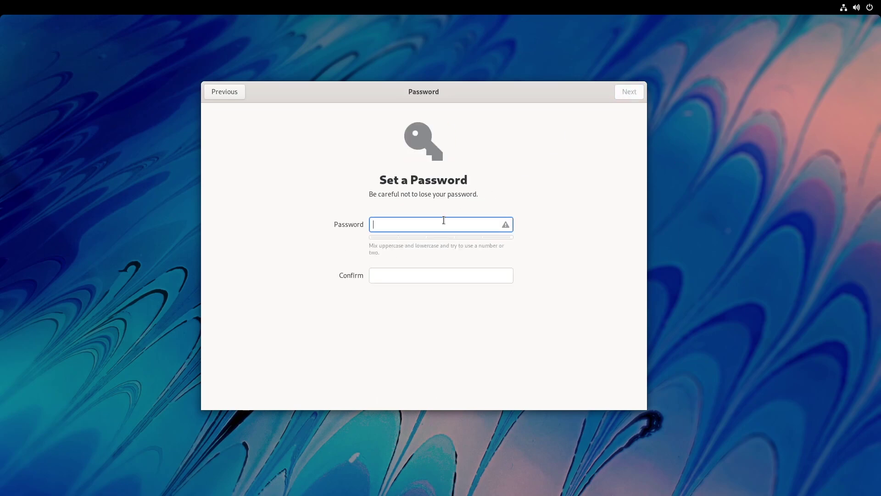
{"action": "type", "text": "xxxxxxxxxxxxxxxxxxxx"}
{"action": "key", "text": "BackSpace"}
{"action": "key", "text": "BackSpace"}
{"action": "key", "text": "BackSpace"}
{"action": "key", "text": "BackSpace"}
{"action": "key", "text": "BackSpace"}
{"action": "key", "text": "BackSpace"}
{"action": "key", "text": "BackSpace"}
{"action": "key", "text": "BackSpace"}
{"action": "key", "text": "BackSpace"}
{"action": "key", "text": "BackSpace"}
{"action": "key", "text": "BackSpace"}
{"action": "key", "text": "BackSpace"}
{"action": "key", "text": "BackSpace"}
{"action": "key", "text": "BackSpace"}
{"action": "key", "text": "BackSpace"}
{"action": "key", "text": "BackSpace"}
{"action": "key", "text": "BackSpace"}
{"action": "key", "text": "BackSpace"}
{"action": "key", "text": "BackSpace"}
{"action": "key", "text": "BackSpace"}
{"action": "type", "text": "xxxxxxxxx"}
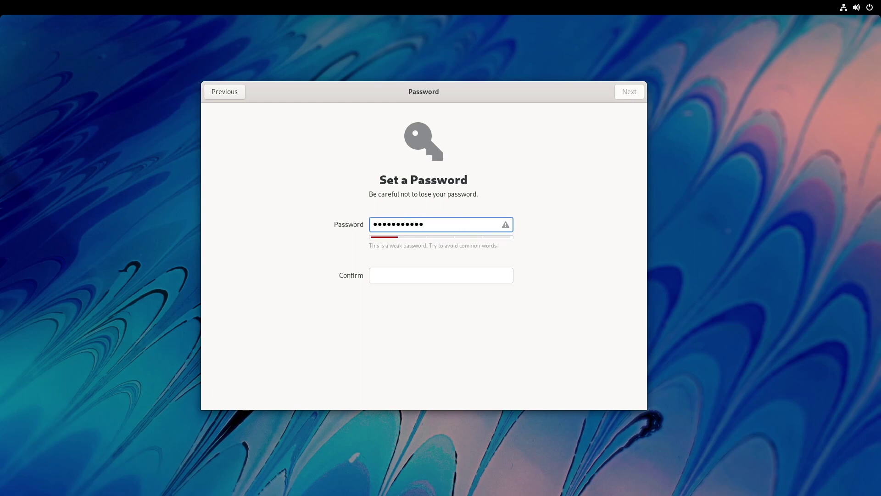
{"action": "key", "text": "BackSpace"}
{"action": "key", "text": "BackSpace"}
{"action": "key", "text": "Tab"}
{"action": "type", "text": "xxxxxxxxx"}
{"action": "key", "text": "Return"}
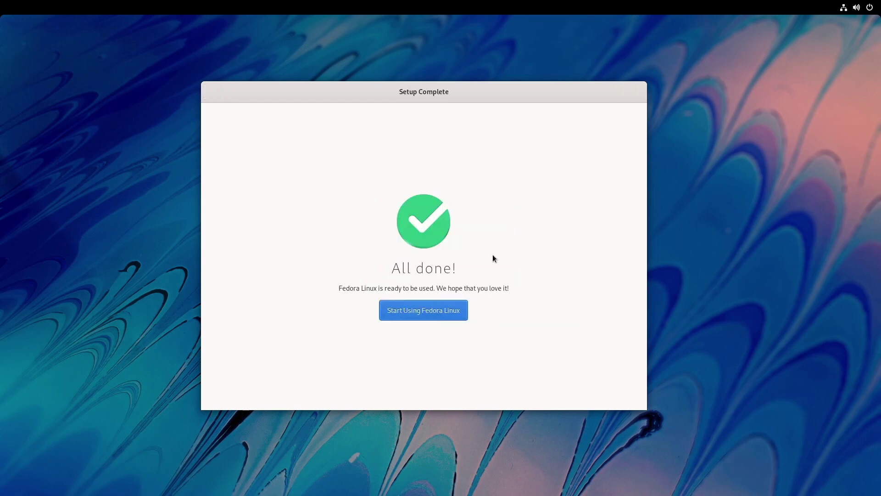
{"action": "left_click", "coordinate": [424, 317]}
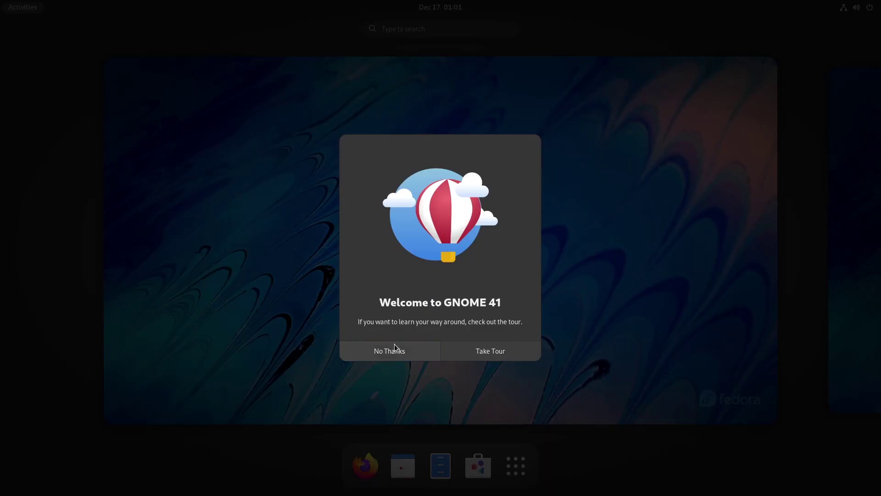
- Decline the welcome tour and look through Files' Downloads, Starred and Recent views
{"action": "left_click", "coordinate": [407, 348]}
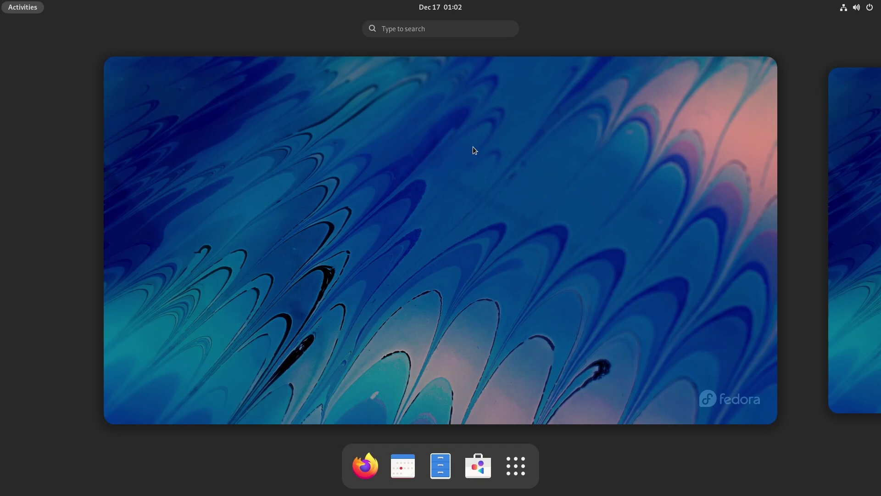
{"action": "left_click", "coordinate": [559, 202]}
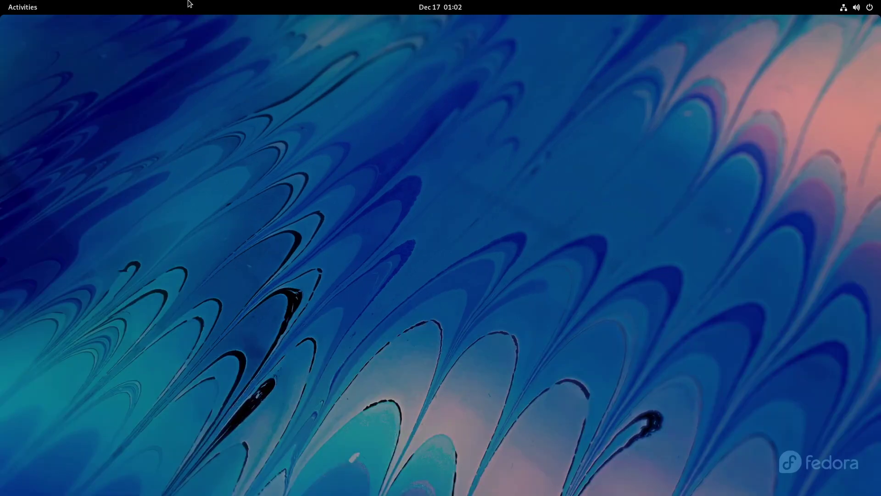
{"action": "mouse_move", "coordinate": [1, 1]}
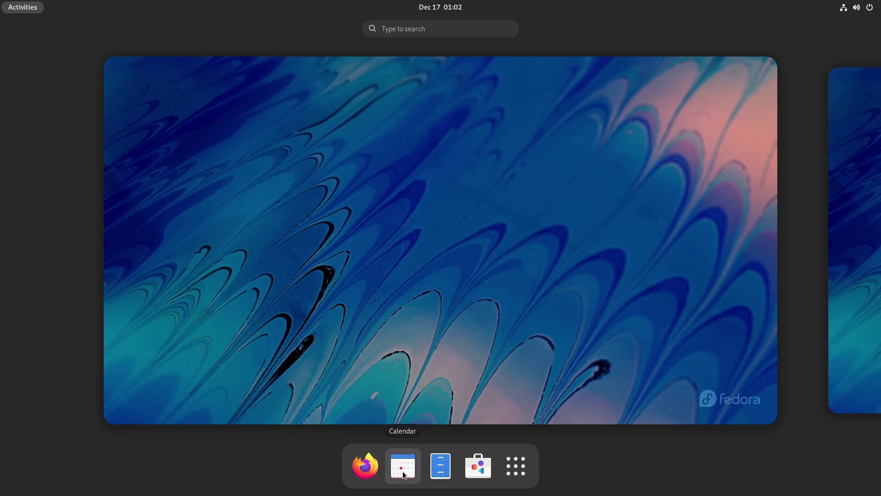
{"action": "left_click", "coordinate": [441, 466]}
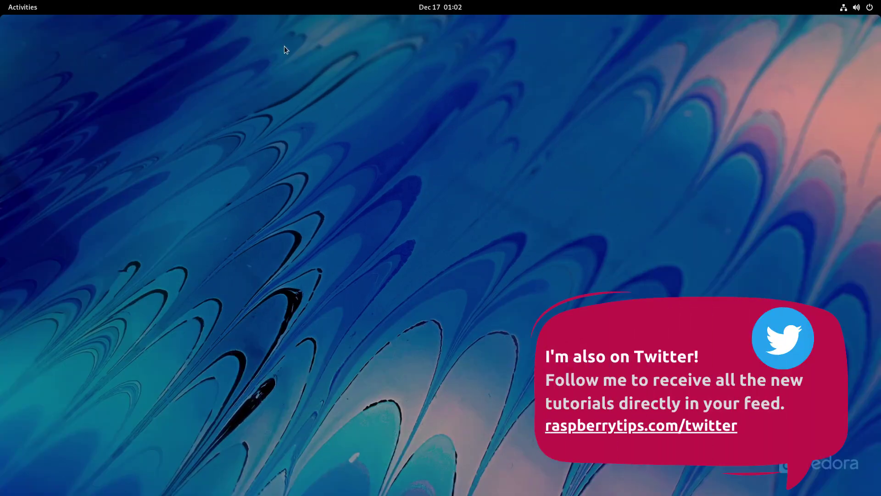
{"action": "left_click", "coordinate": [61, 192]}
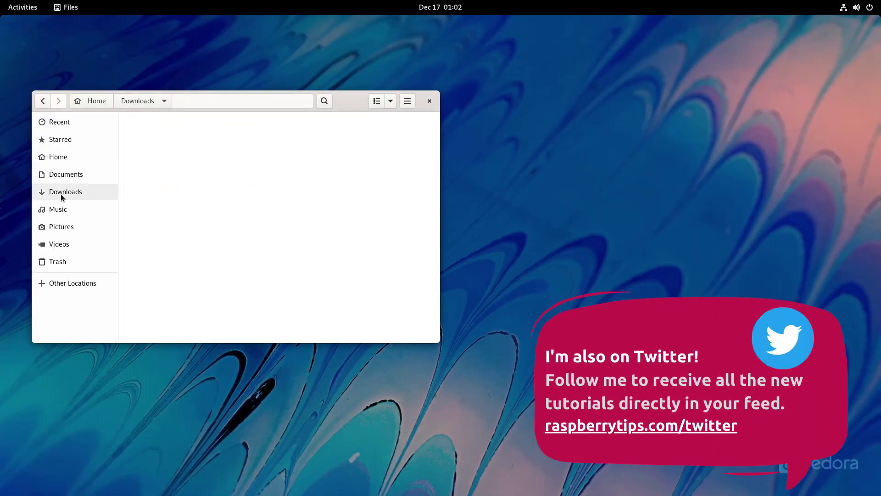
{"action": "left_click", "coordinate": [60, 139]}
{"action": "left_click", "coordinate": [59, 126]}
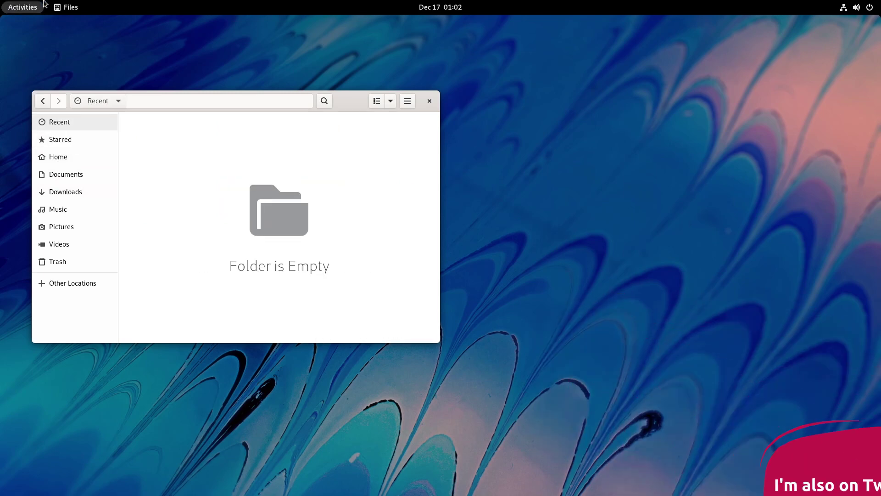
- Browse the app grid's Utilities folder, then launch Settings
{"action": "left_click", "coordinate": [32, 10]}
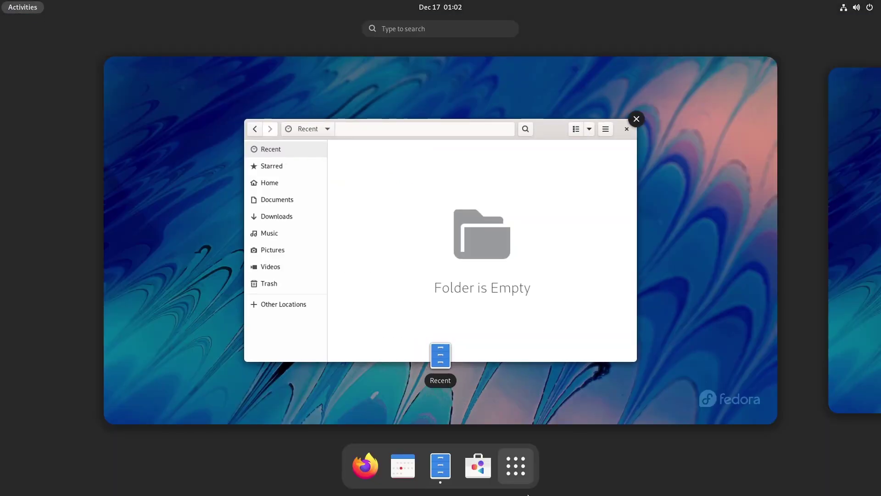
{"action": "left_click", "coordinate": [514, 467]}
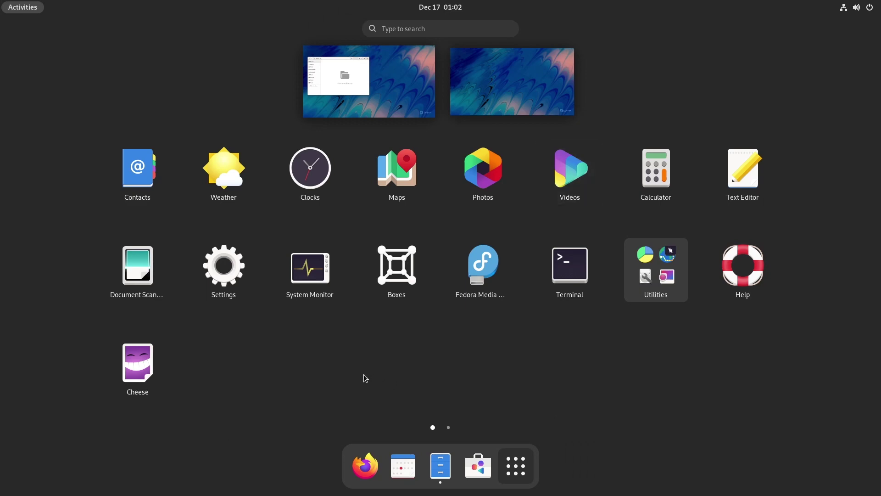
{"action": "left_click", "coordinate": [673, 268]}
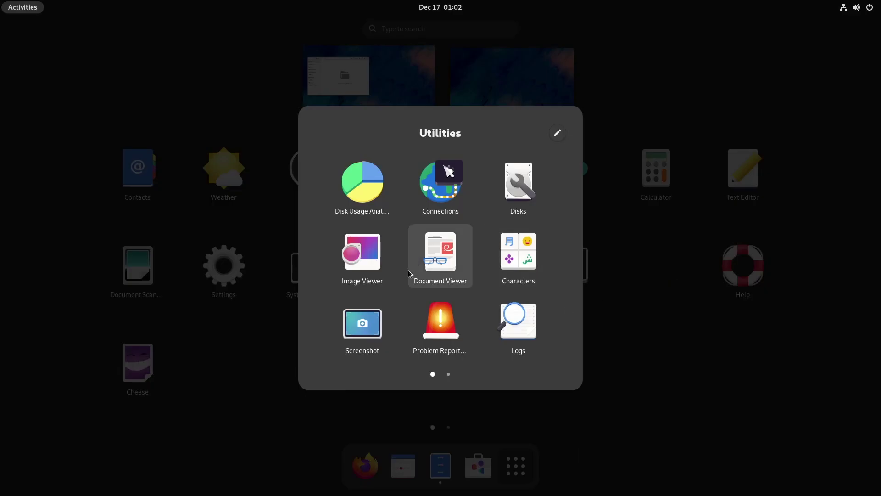
{"action": "left_click", "coordinate": [449, 373]}
{"action": "left_click", "coordinate": [433, 374]}
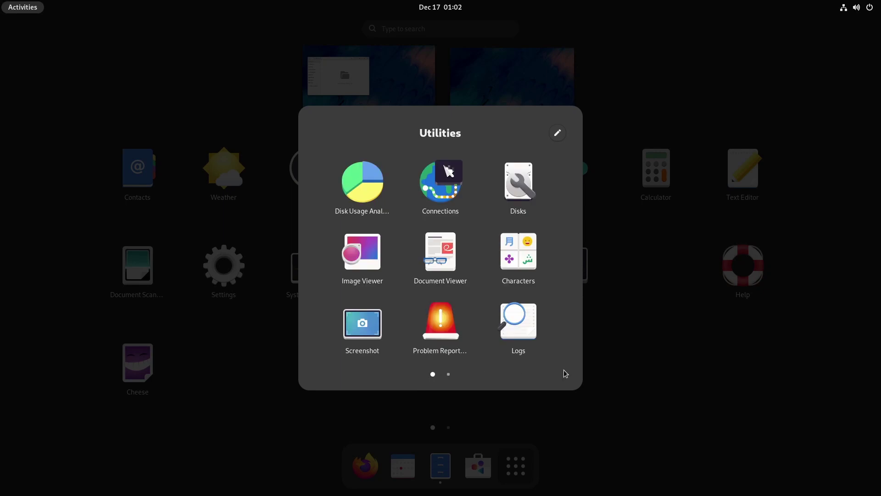
{"action": "left_click", "coordinate": [670, 407]}
{"action": "left_click", "coordinate": [223, 265]}
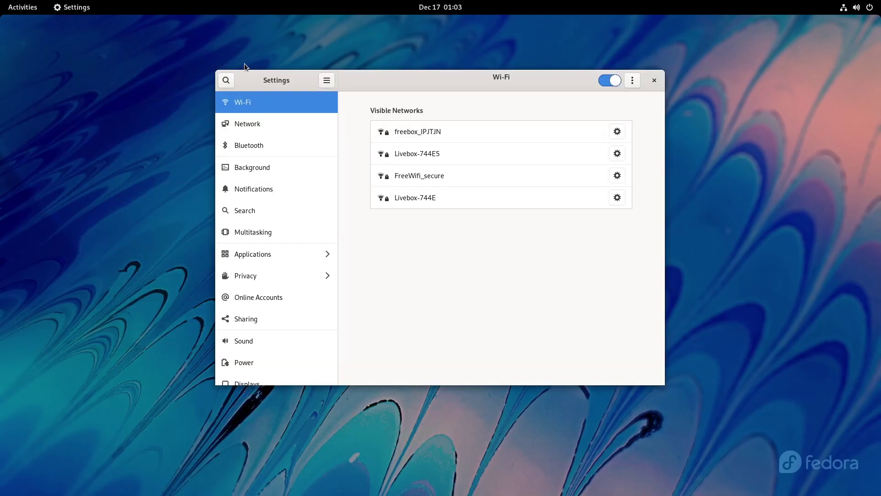
- Look over Network, Displays, Keyboard and Region & Language, then enable Automatic Time Zone in Date & Time
{"action": "left_click", "coordinate": [273, 128]}
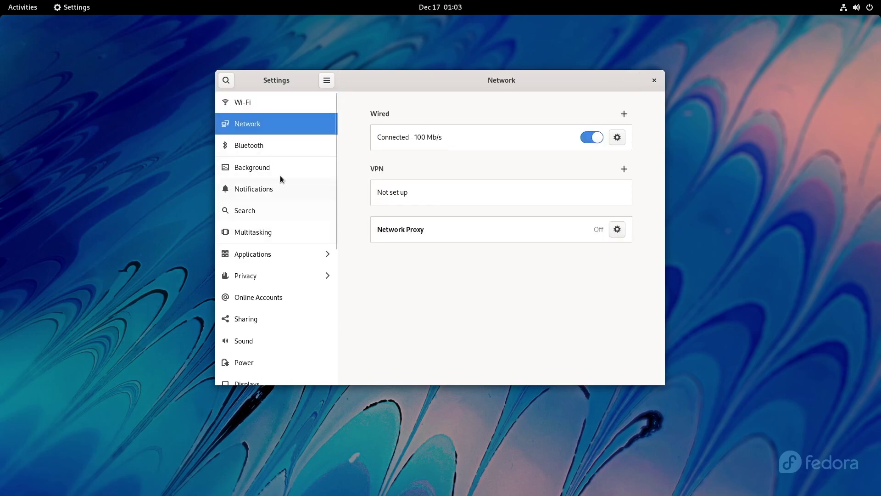
{"action": "left_click", "coordinate": [256, 383]}
{"action": "scroll", "coordinate": [335, 178], "scroll_direction": "down", "scroll_amount": 10}
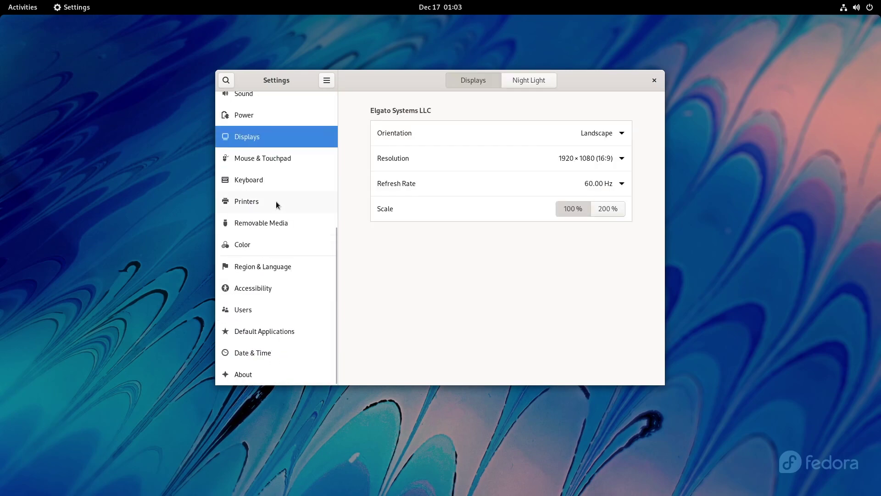
{"action": "left_click", "coordinate": [257, 186]}
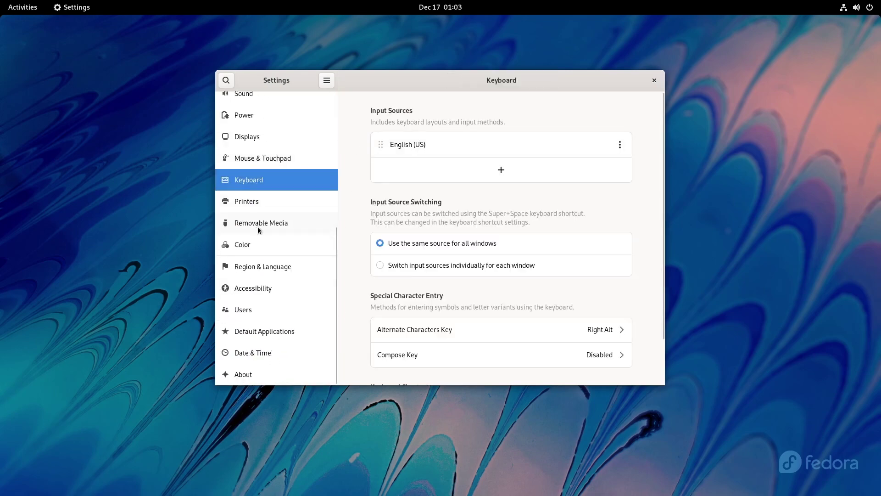
{"action": "left_click", "coordinate": [269, 267]}
{"action": "left_click", "coordinate": [270, 355]}
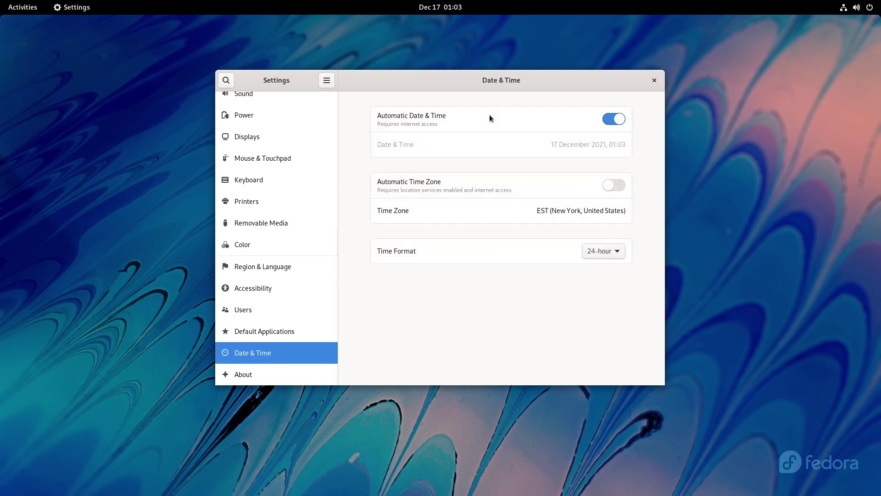
{"action": "left_click", "coordinate": [614, 185]}
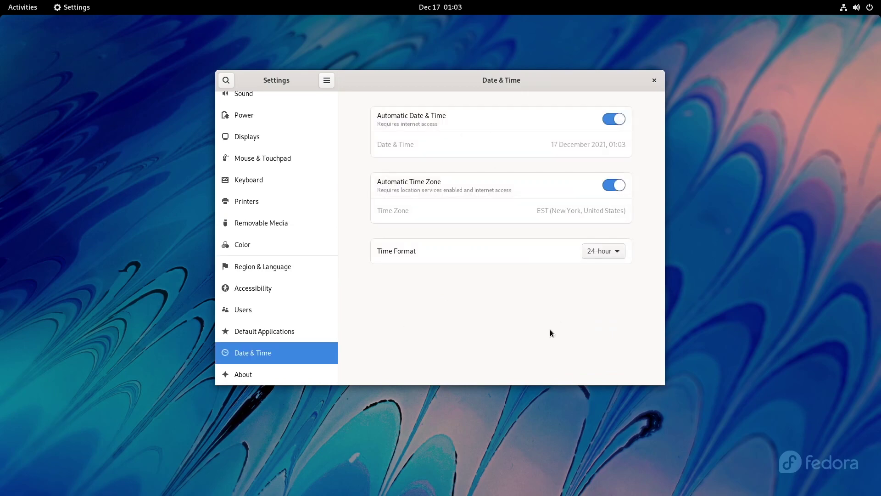
- Close Settings and open GNOME Software's catalog in a maximized window
{"action": "key", "text": "ctrl+q"}
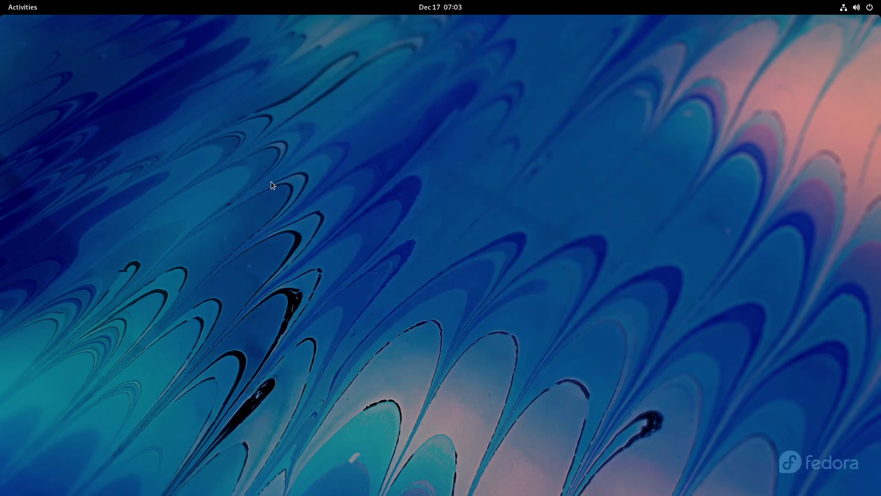
{"action": "left_click", "coordinate": [23, 14]}
{"action": "left_click", "coordinate": [477, 465]}
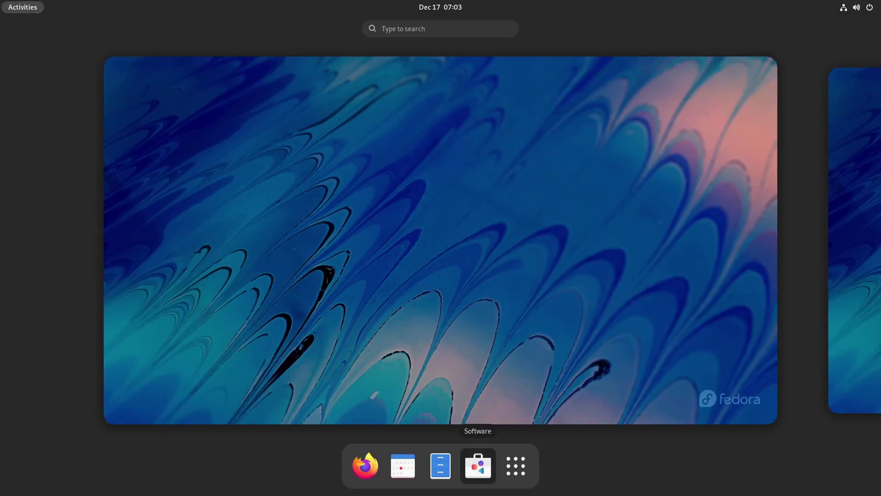
{"action": "left_click", "coordinate": [463, 304]}
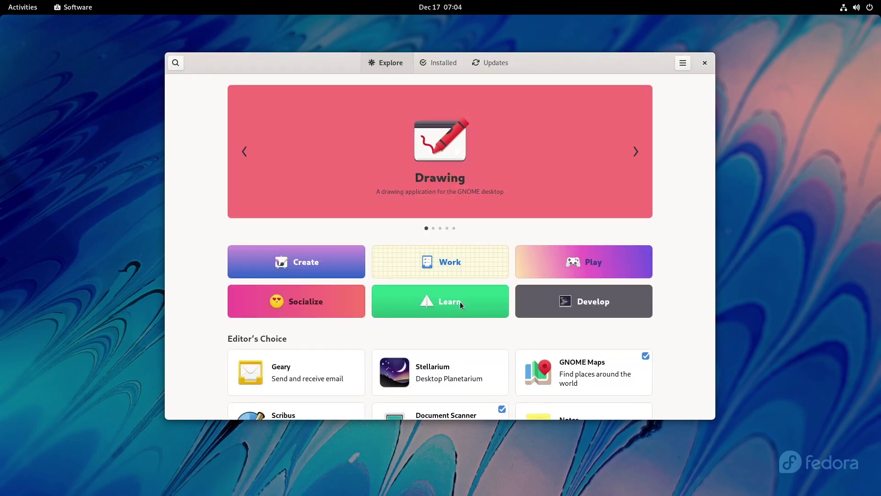
{"action": "double_click", "coordinate": [627, 62]}
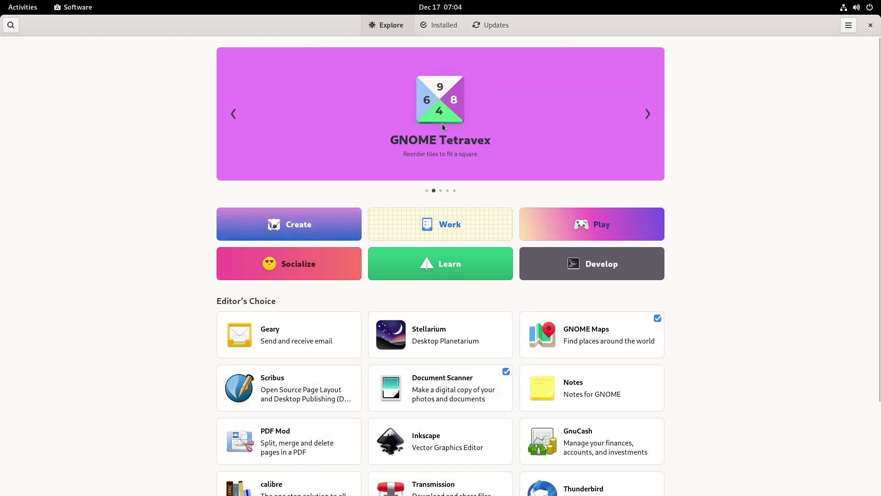
- Check the Updates and Installed tabs, then install Geany from the Develop category
{"action": "left_click", "coordinate": [482, 25]}
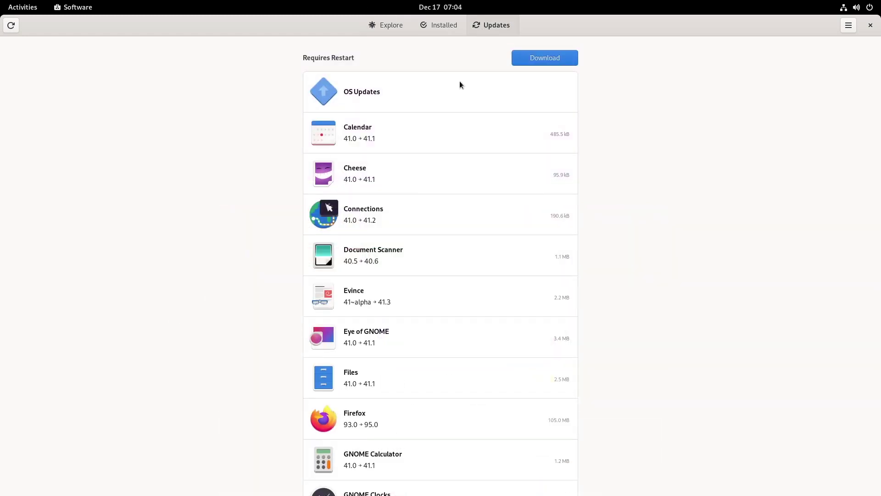
{"action": "left_click", "coordinate": [434, 31]}
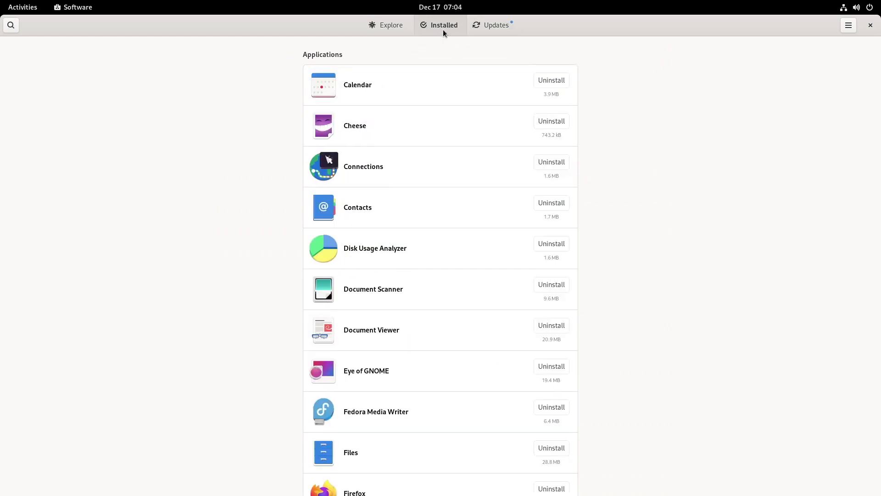
{"action": "left_click", "coordinate": [391, 25]}
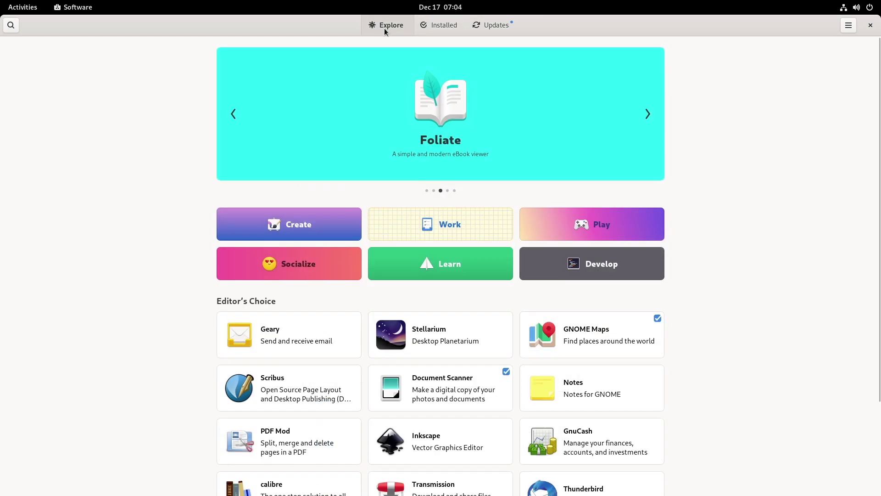
{"action": "left_click", "coordinate": [609, 269]}
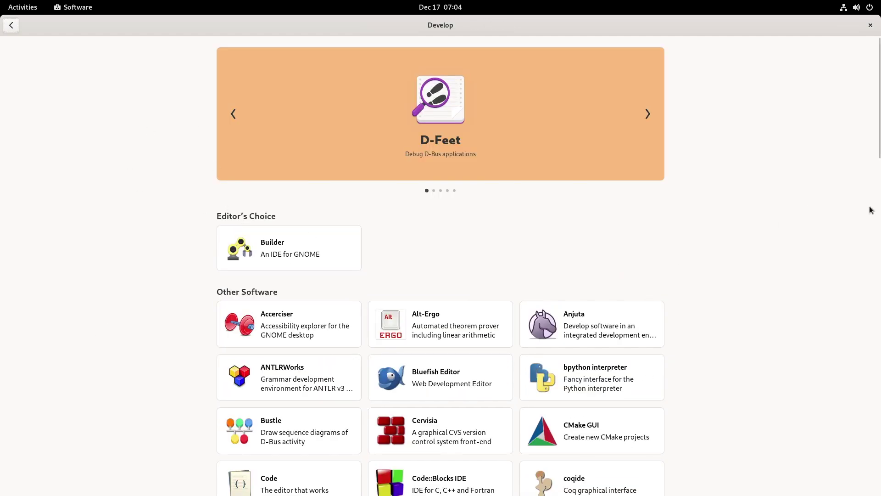
{"action": "left_click", "coordinate": [878, 176]}
{"action": "scroll", "coordinate": [642, 174], "scroll_direction": "down", "scroll_amount": 6}
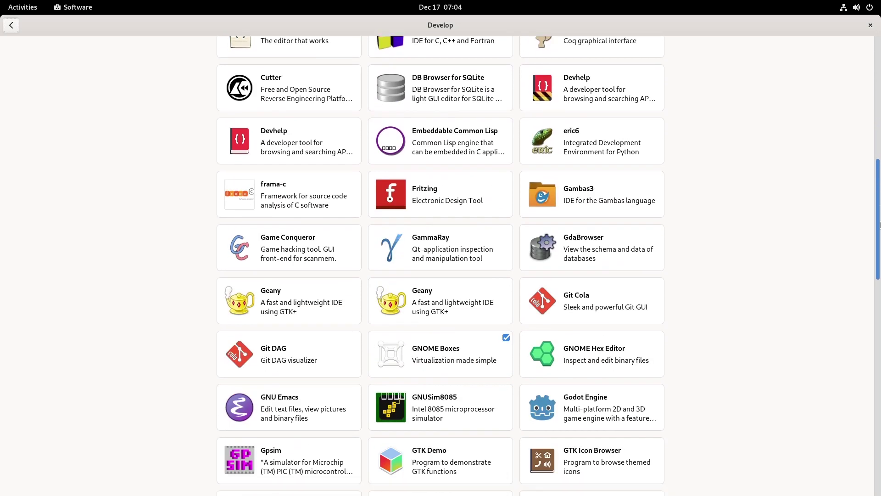
{"action": "left_click", "coordinate": [444, 206]}
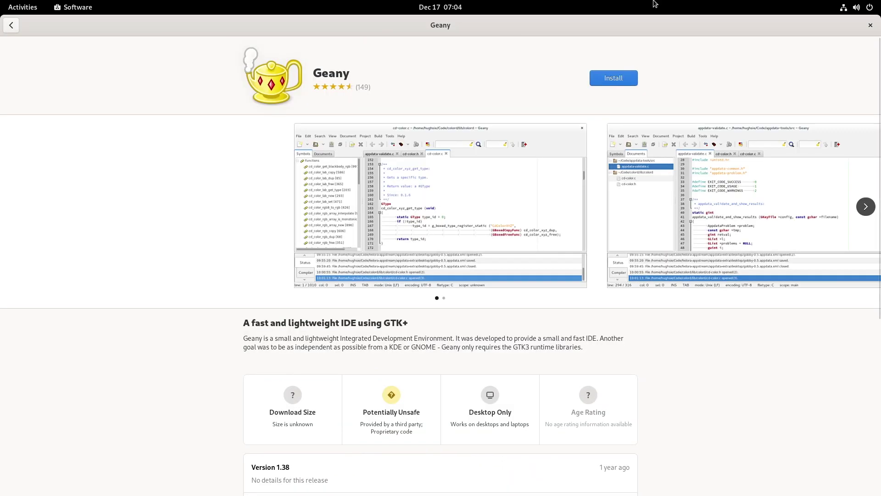
{"action": "left_click", "coordinate": [613, 82]}
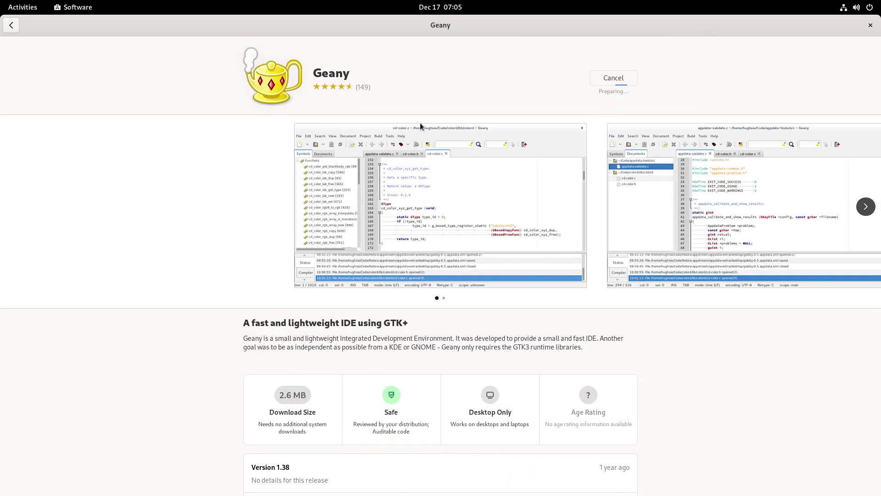